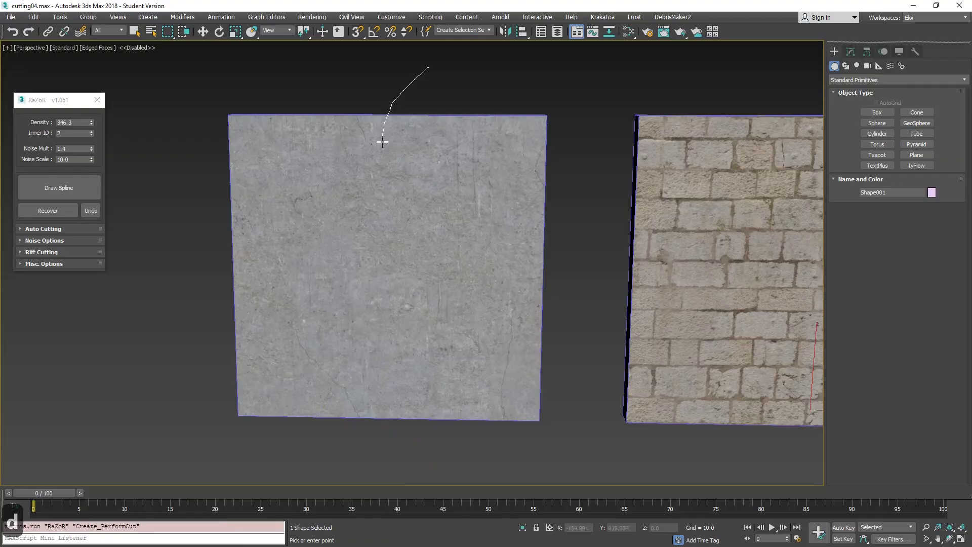
Cut the concrete wall along a crack from top to left edge and another running to the right edge, and shade objects by Object Color
mouse_move(228, 312)
left_mouse_down()
mouse_move(172, 342)
mouse_move(145, 332)
left_mouse_up()
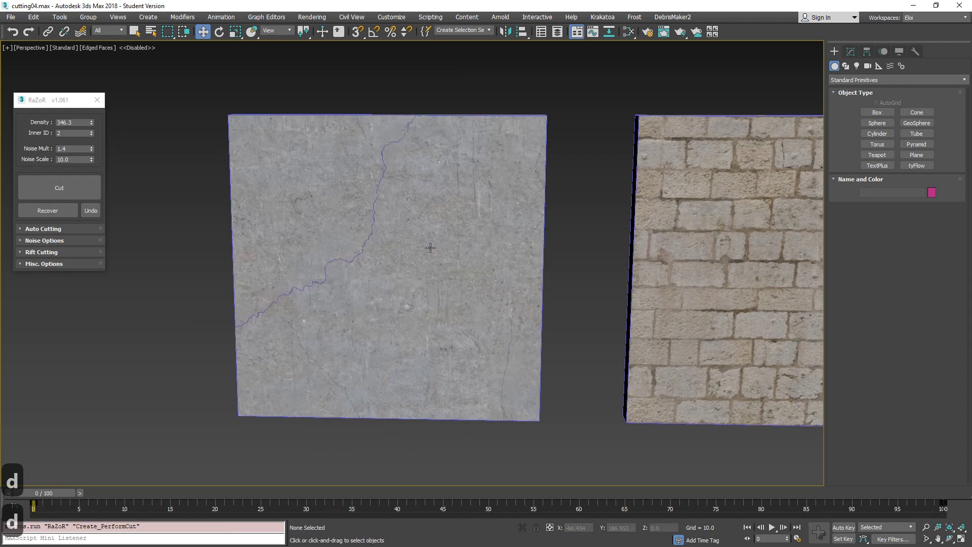
mouse_move(360, 117)
left_mouse_down()
mouse_move(430, 276)
mouse_move(586, 349)
left_mouse_up()
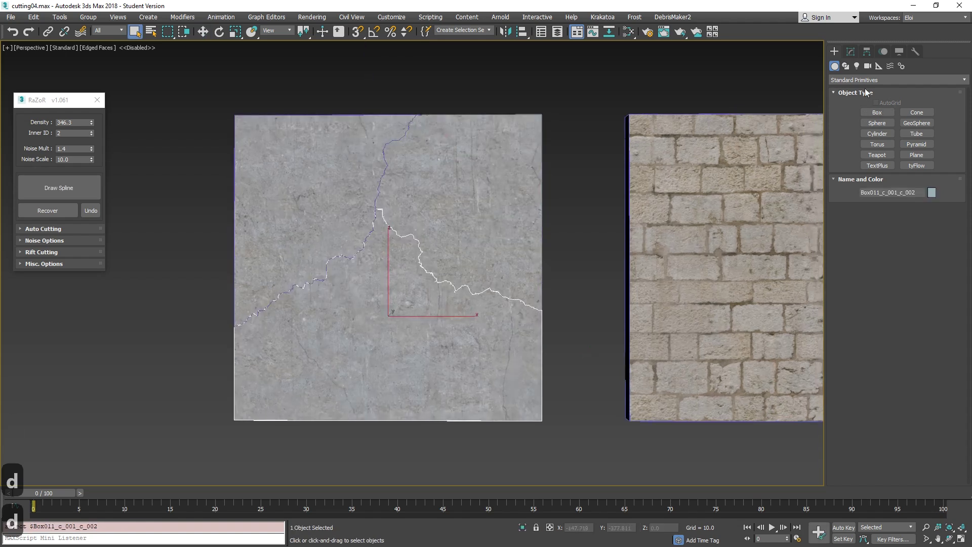
left_click(899, 51)
left_click(905, 117)
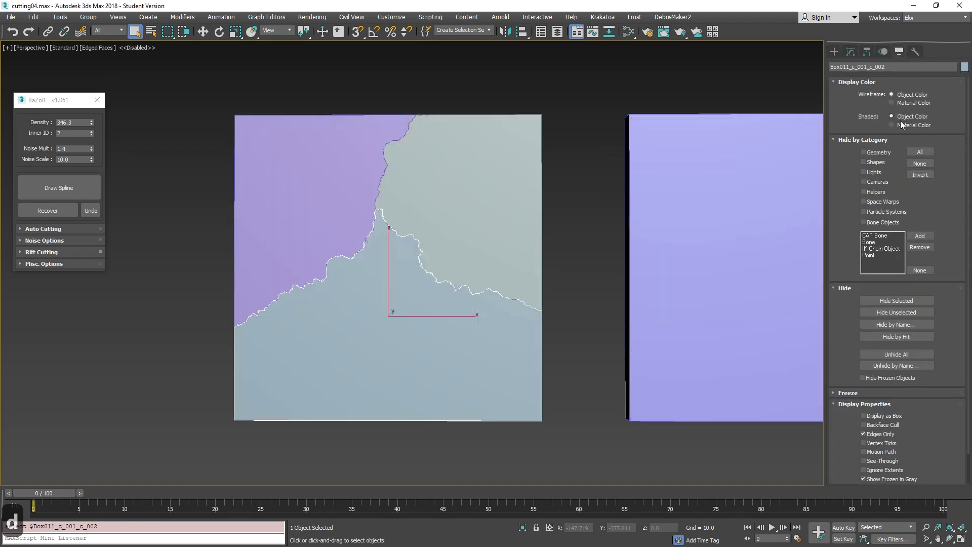
Split the lower concrete piece with a freehand crack running from the right-hand crack down to the wall's lower left edge
key("d")
left_click_drag(451, 233, 450, 266)
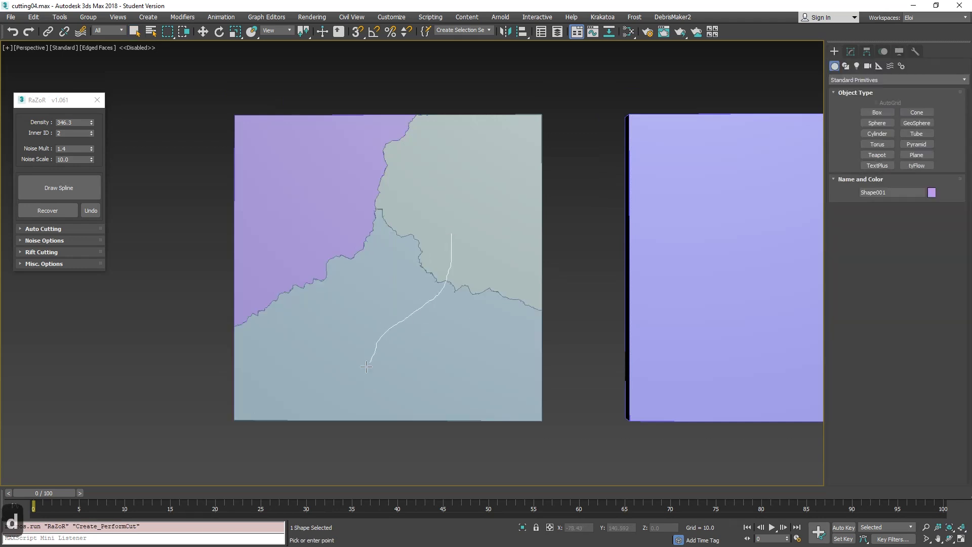
left_click_drag(366, 366, 156, 445)
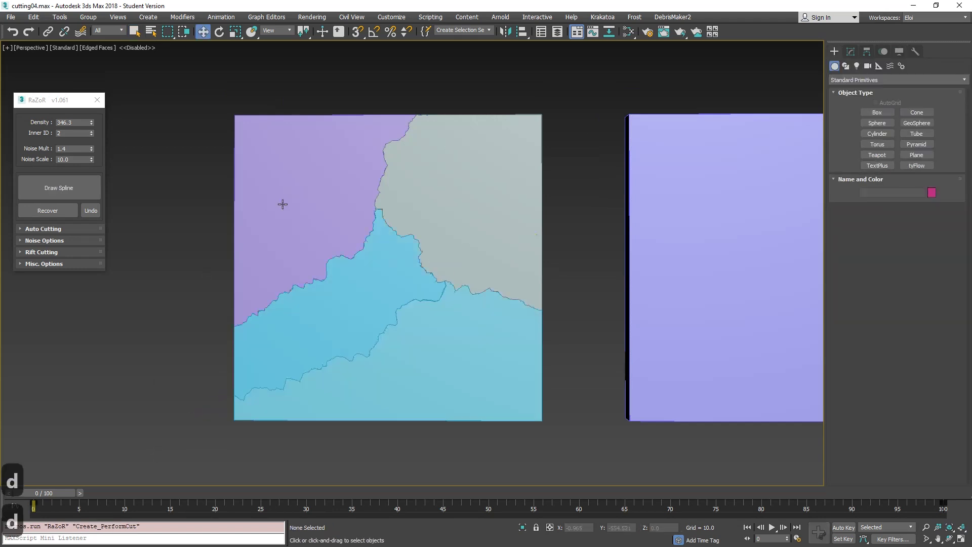
Cut both upper concrete pieces along one freehand curve from above the top edge to beyond the right edge
key("d")
left_click_drag(322, 67, 333, 110)
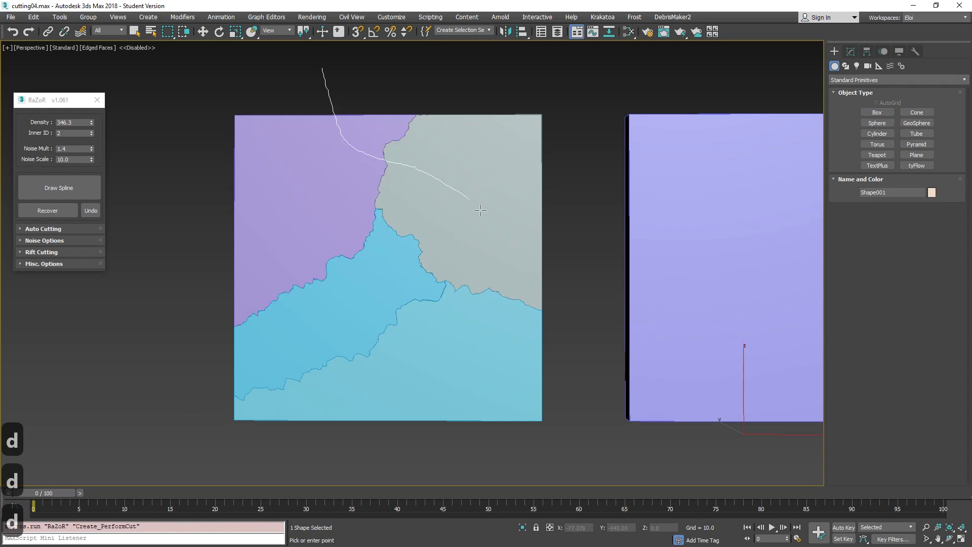
left_click_drag(481, 209, 621, 241)
key("d")
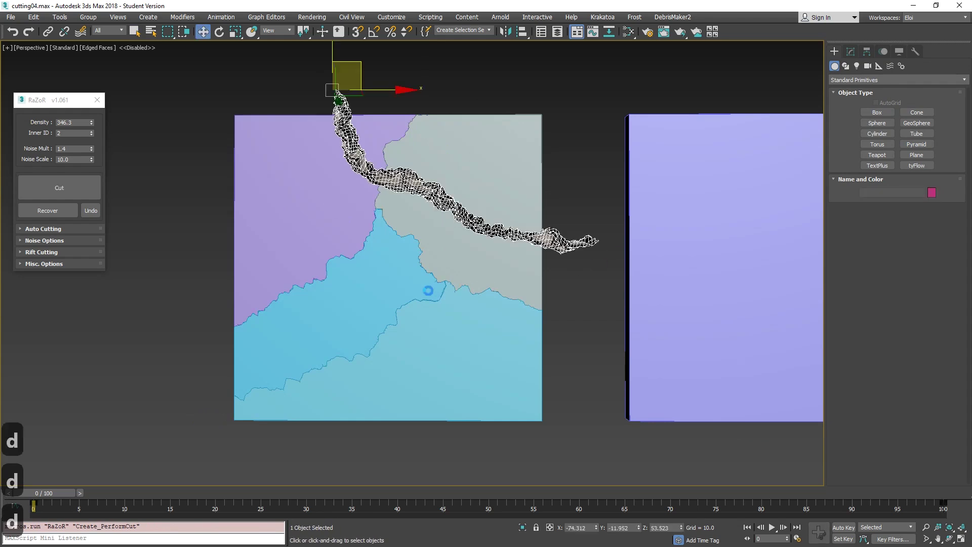
Split the upper-left concrete piece with a curved crack from its left edge down into the blue piece below
key("d")
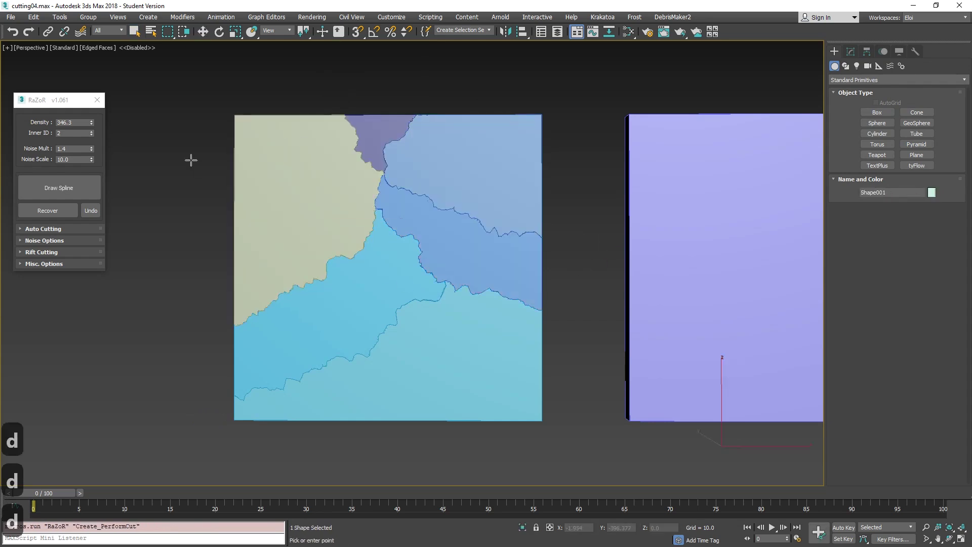
left_click_drag(190, 160, 287, 197)
left_click_drag(310, 354, 310, 353)
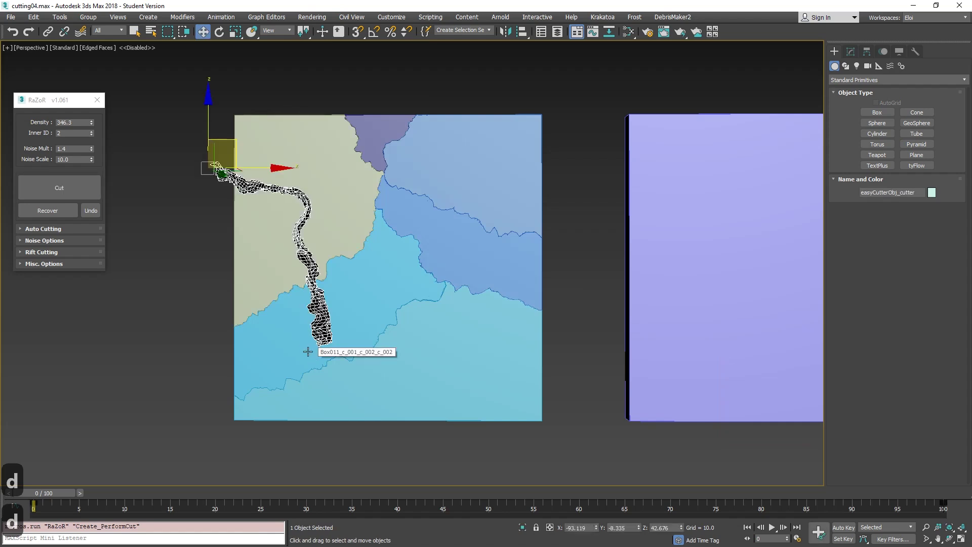
key("d")
Rotate the new left fragment to inspect its rough cut faces without edged faces, and undo the rotation
left_click(275, 241)
key("e")
left_click_drag(299, 259, 261, 245)
middle_click_drag(261, 244, 266, 258, "alt")
scroll(266, 258, "up", 5)
key("F4")
scroll(299, 256, "down", 10)
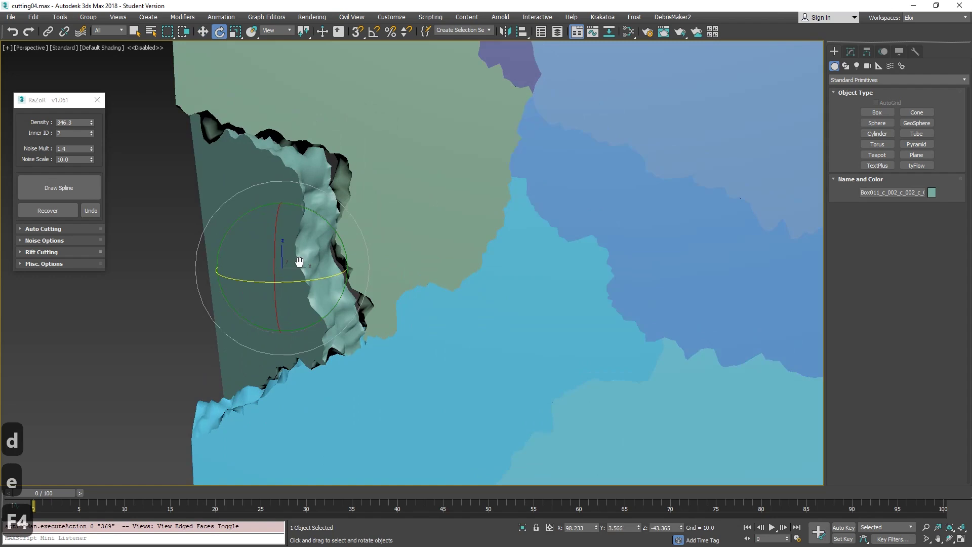
scroll(249, 260, "up", 8)
key("ctrl+z")
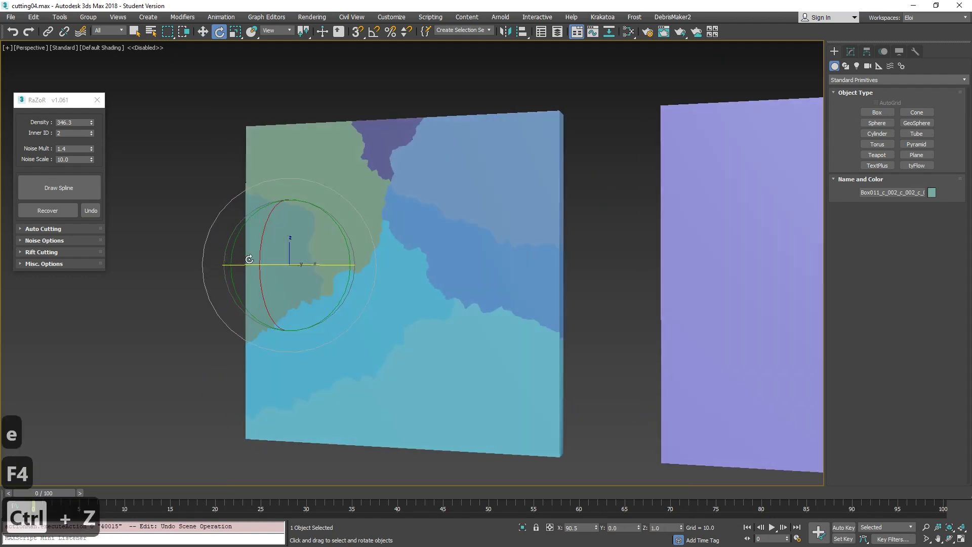
Split the selected blue middle piece of the concrete wall with a freehand crack running between its lower right and upper left
left_click(368, 316)
middle_click_drag(369, 317, 447, 310, "alt")
key("e")
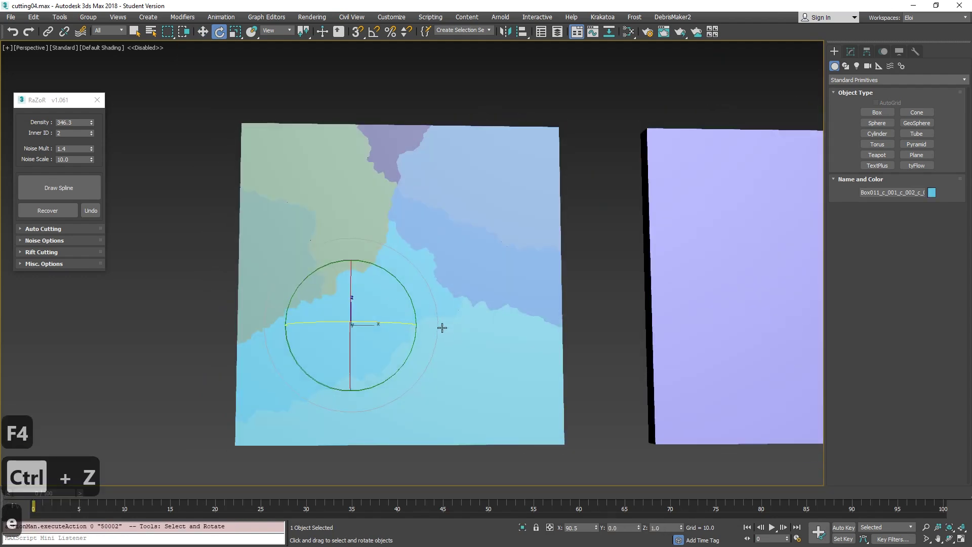
key("d")
left_click_drag(372, 304, 311, 226)
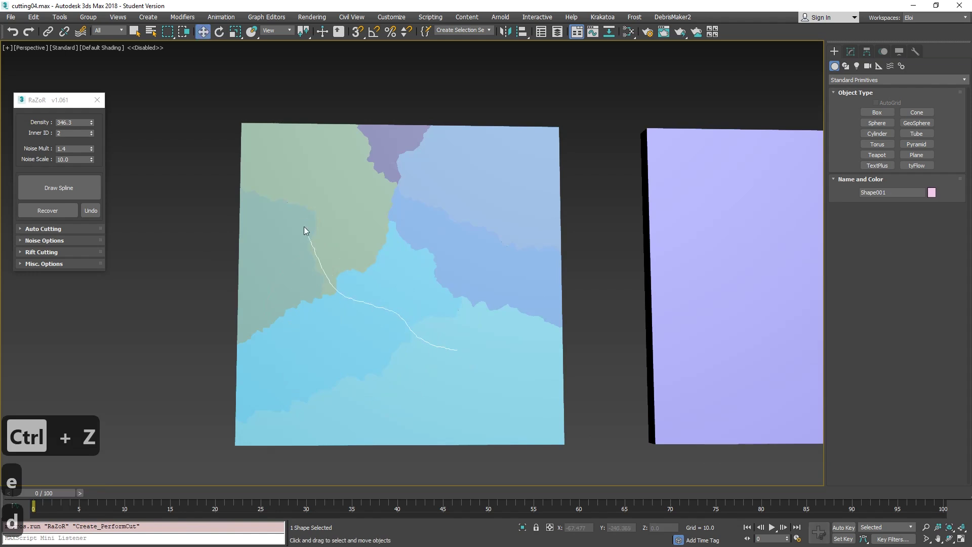
key("d")
Split the pink central fragment diagonally with a freehand crack from upper right to lower left
key("d")
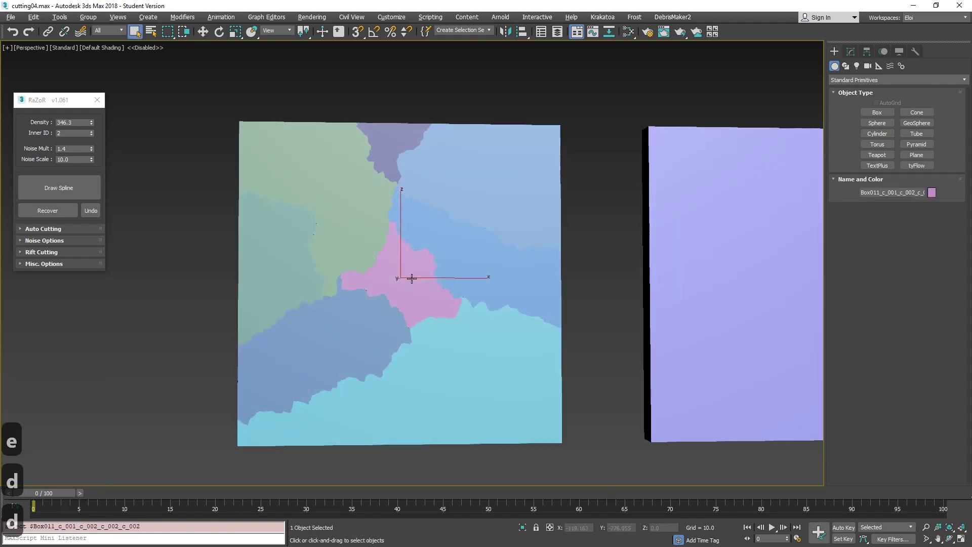
left_click_drag(474, 230, 446, 269)
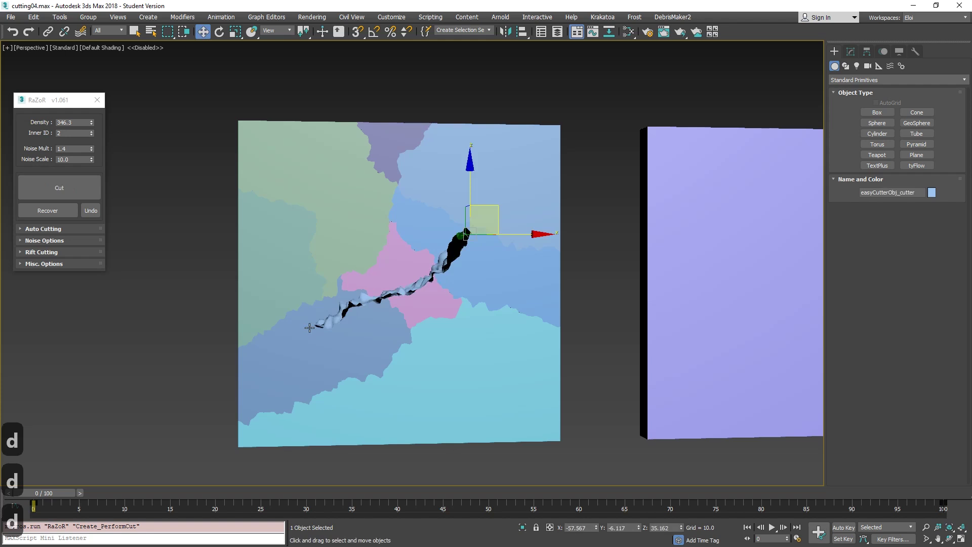
middle_click_drag(310, 327, 338, 320, "alt")
key("d")
left_click(420, 259)
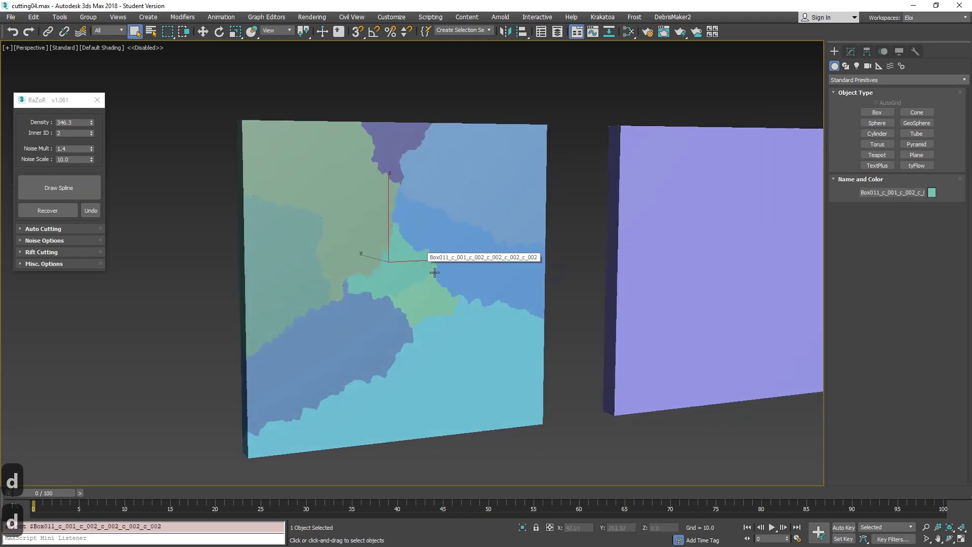
Split the dark blue lower-left fragment with a steep crack drawn upward from the cyan piece below it
middle_click_drag(432, 264, 422, 280, "alt")
key("d")
left_click_drag(352, 416, 352, 388)
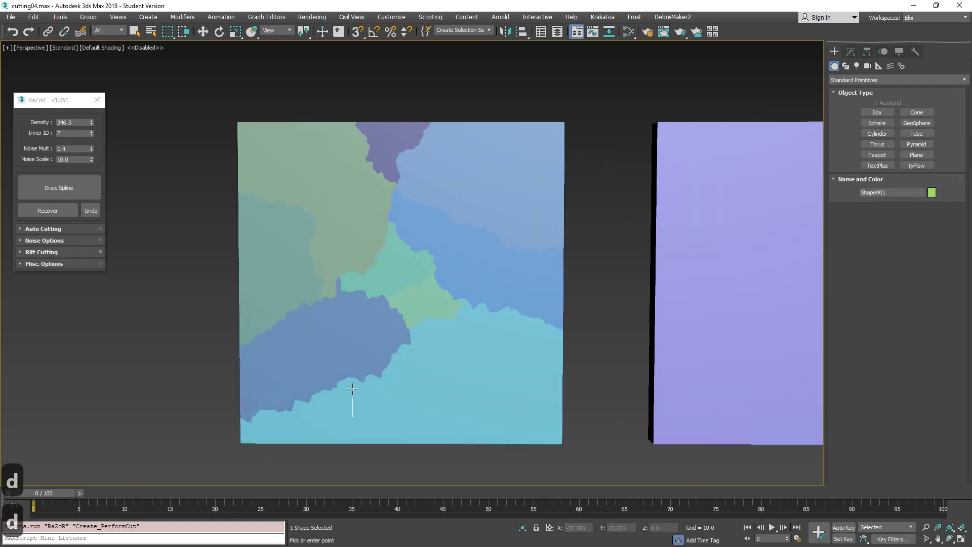
left_click_drag(380, 275, 390, 251)
key("d")
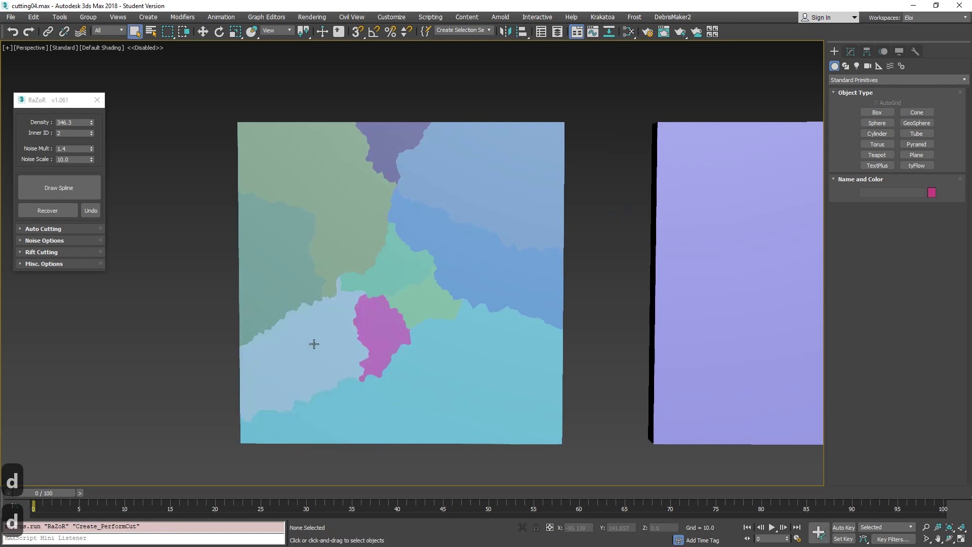
Split the light blue lower-left fragment crosswise with a freehand crack running from the wall's center to its left side
left_click(315, 343)
key("d")
left_click_drag(260, 289, 248, 270)
key("d")
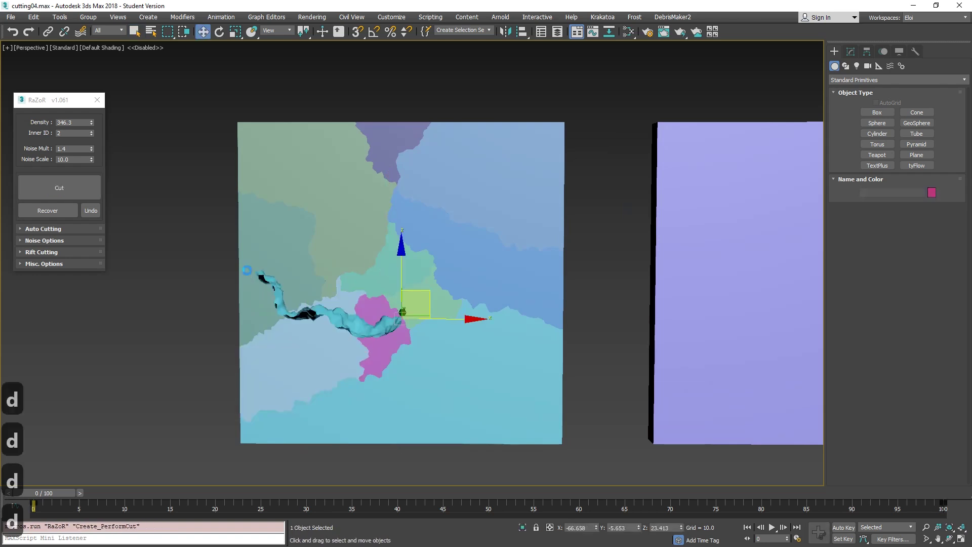
Select the neighbouring brick wall and set the shaded display back to Material Color
middle_click_drag(460, 281, 178, 267)
left_click(404, 268)
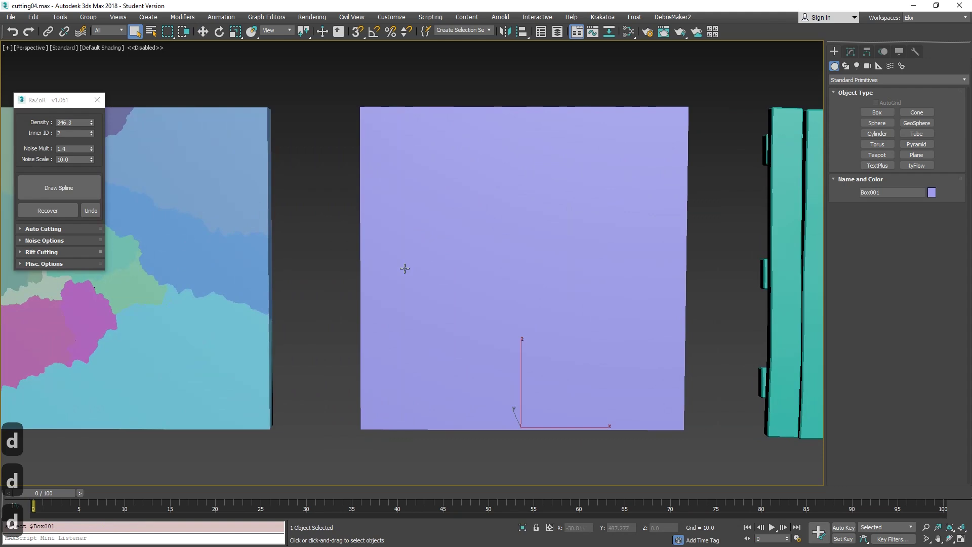
left_click(898, 52)
left_click(911, 125)
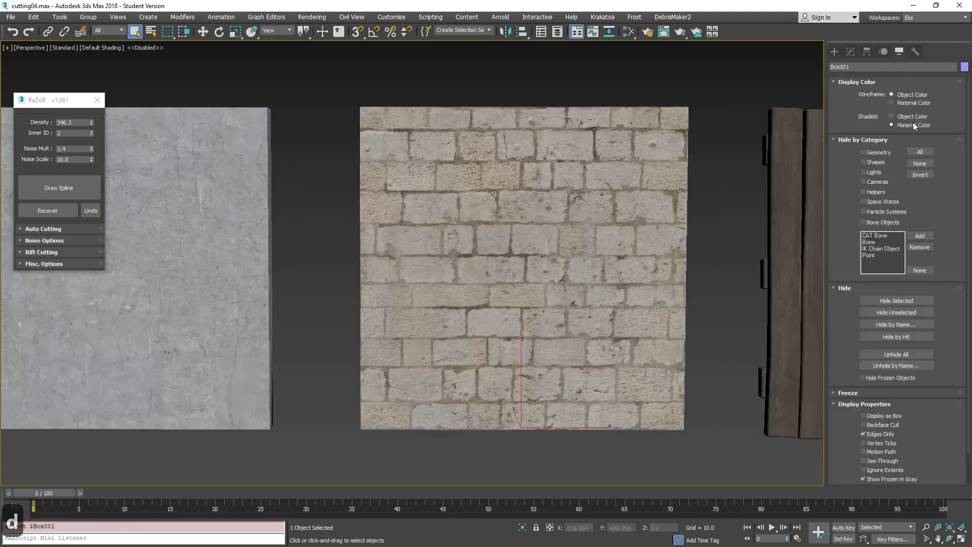
Switch the perspective viewport to an orthographic view framed on the brick wall
scroll(621, 226, "up", 2)
scroll(557, 255, "down", 2)
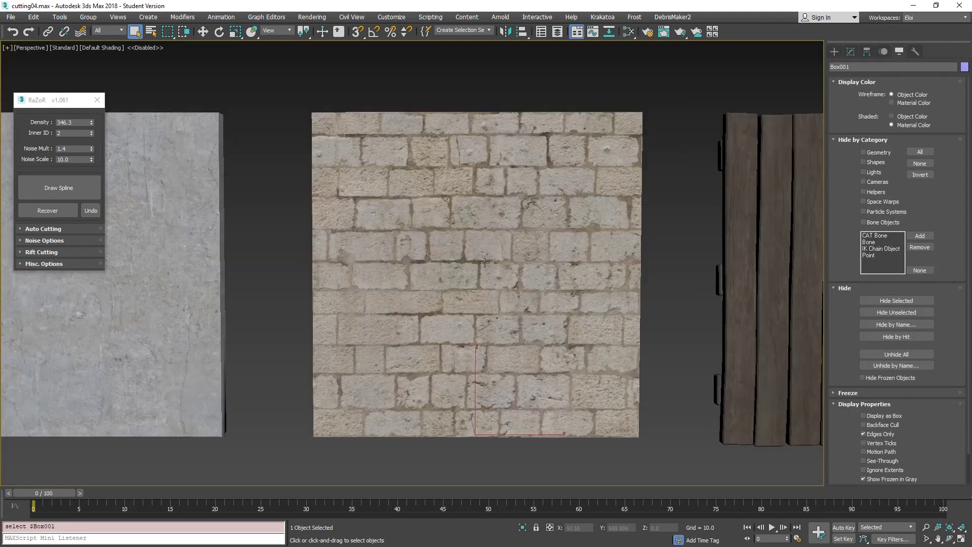
key("u")
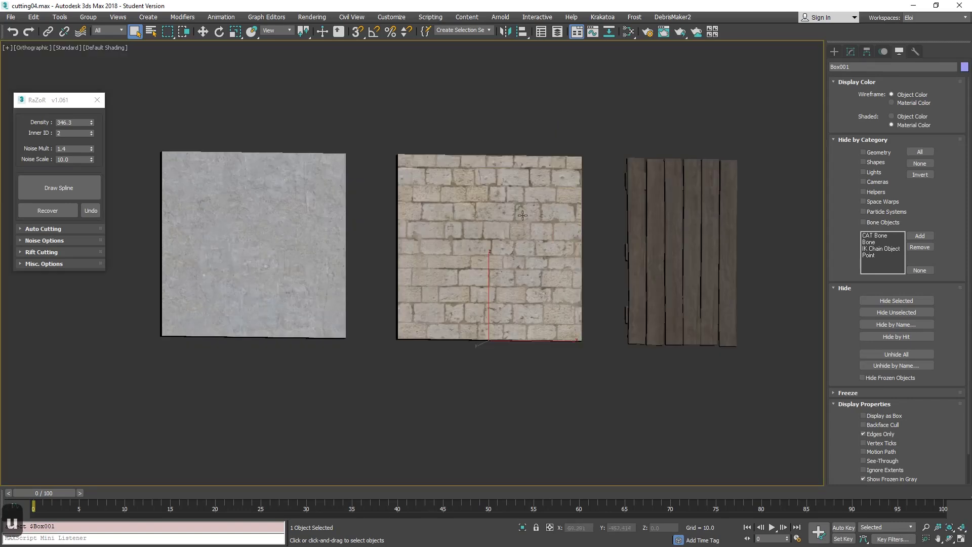
key("z")
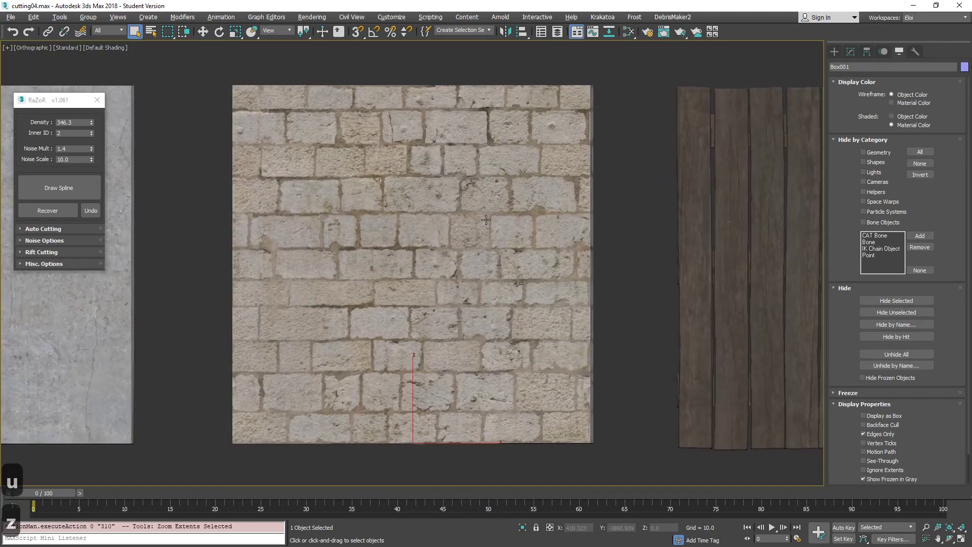
Draw a cutting spline along the brick wall's mortar joints from above its top edge to beyond its left edge
left_click(513, 105)
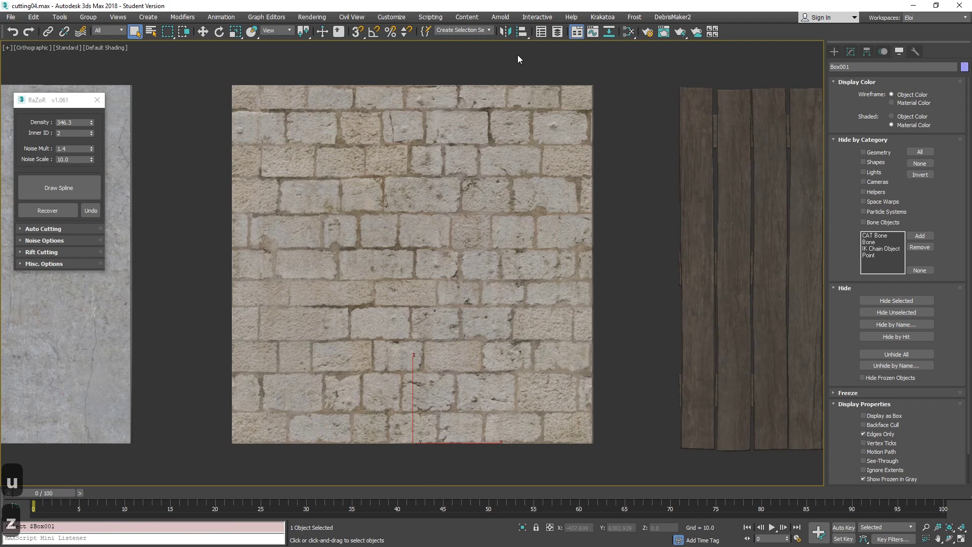
key("d")
left_click_drag(516, 54, 512, 88)
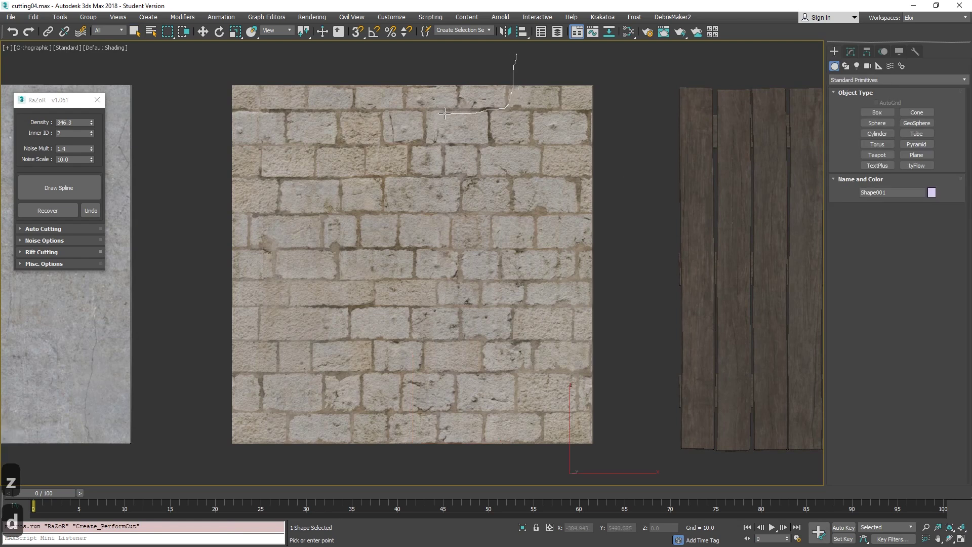
left_click_drag(444, 114, 423, 136)
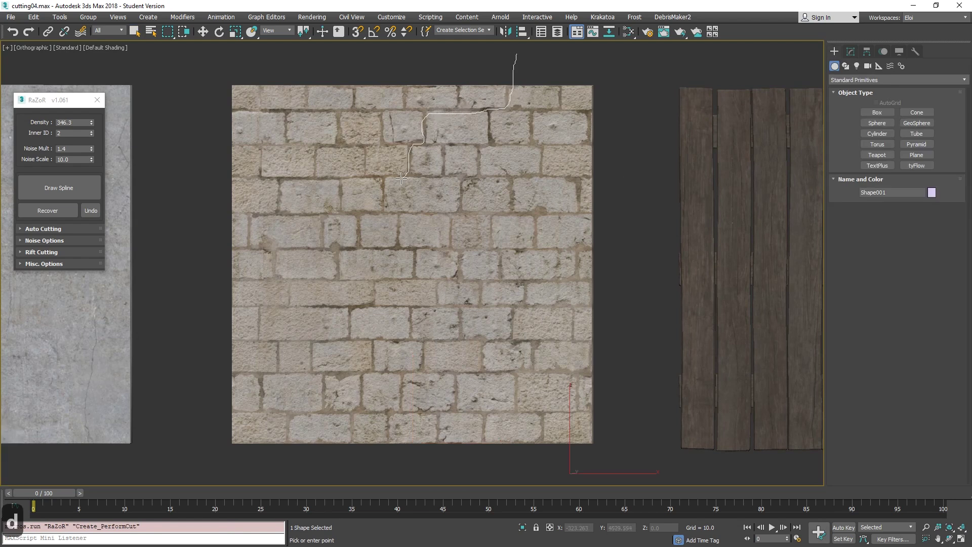
left_click_drag(379, 212, 361, 214)
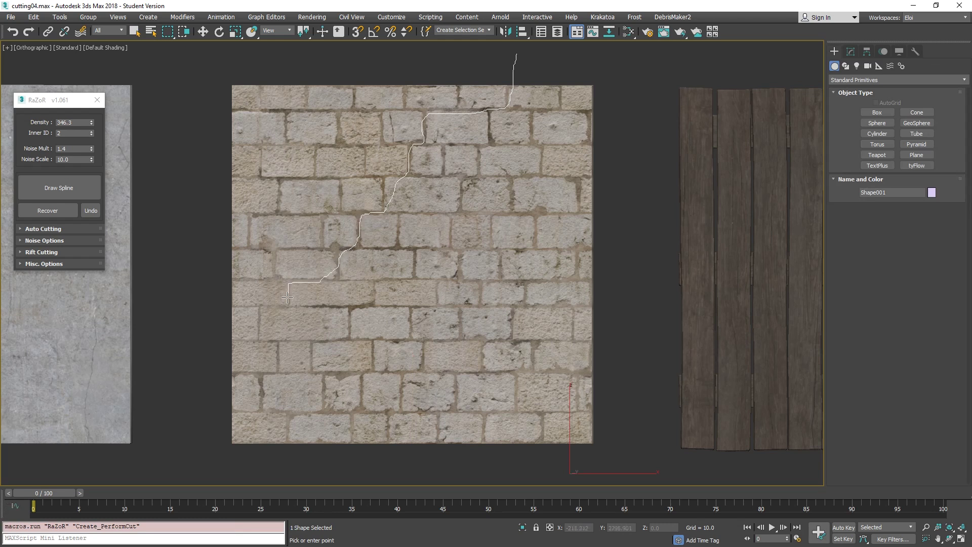
left_click_drag(197, 354, 197, 353)
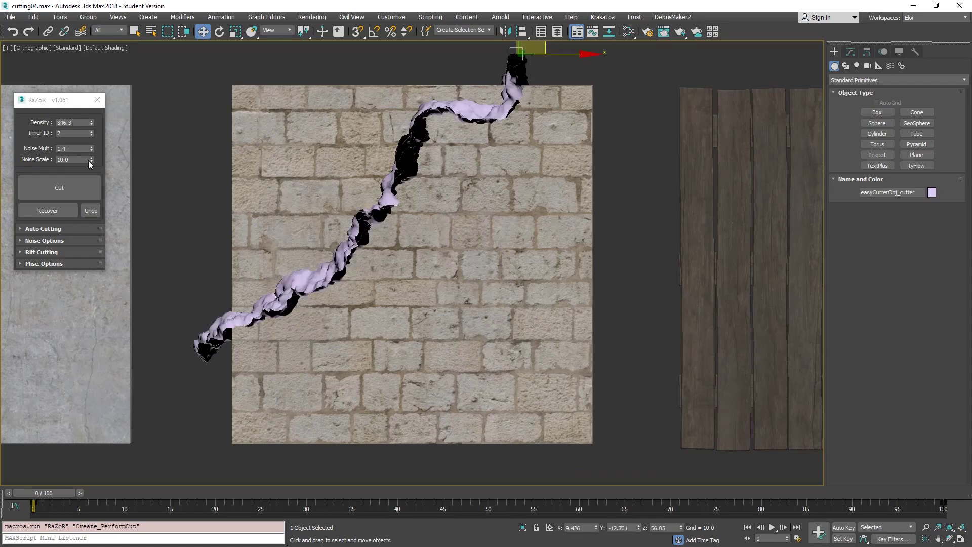
Cut the brick wall with Noise Scale 3.7 and Noise Mult 0.6, and turn on edged faces
mouse_move(94, 159)
left_mouse_down()
mouse_move(97, 181)
mouse_move(92, 151)
left_mouse_up()
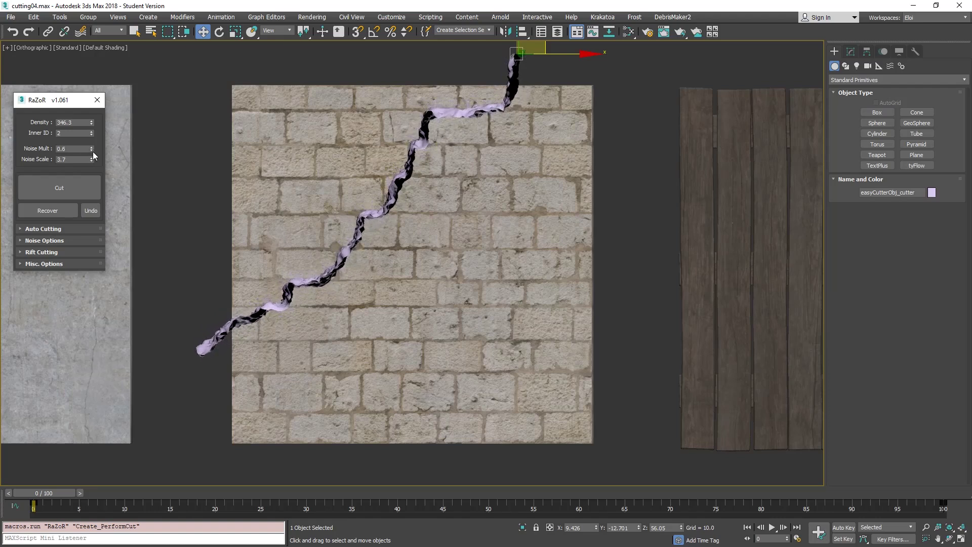
left_click(71, 192)
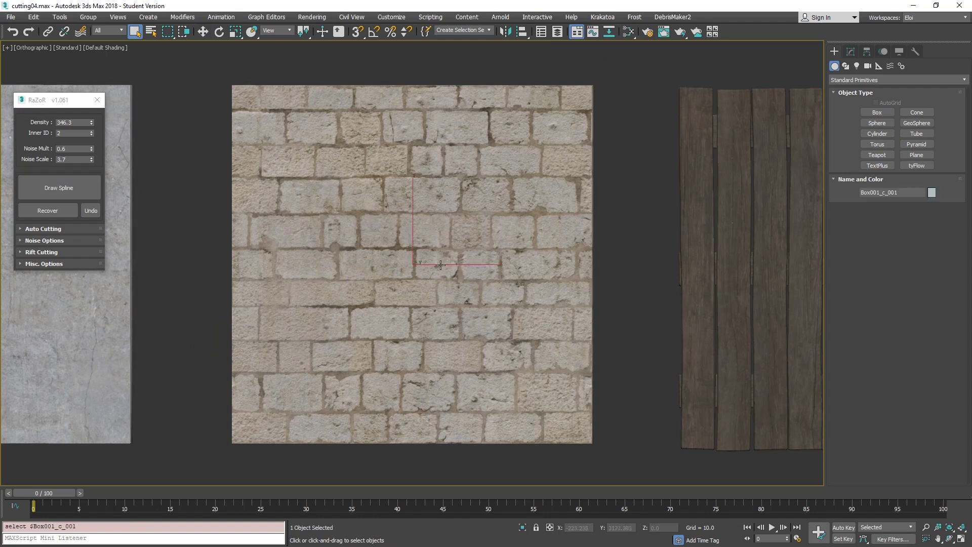
key("F4")
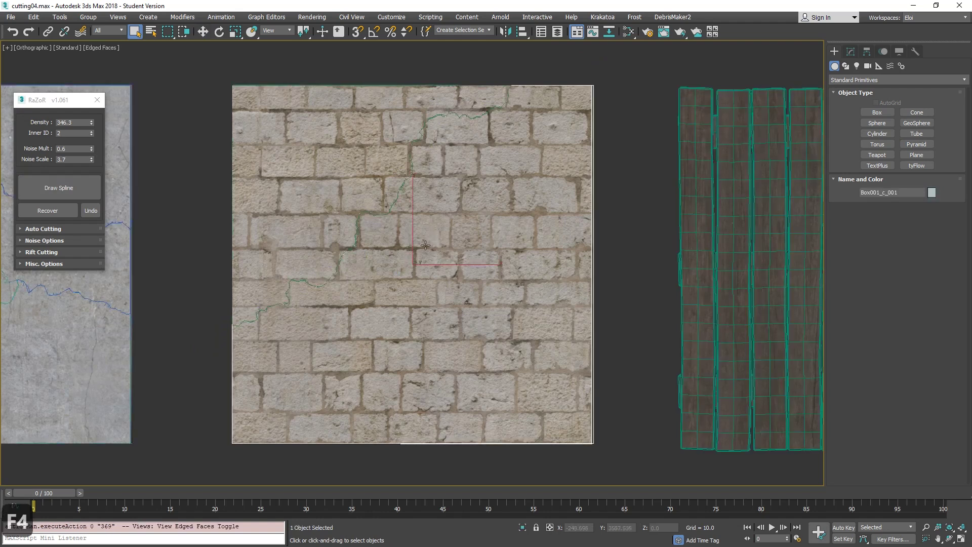
Select the brick wall's lower right piece and cut it along a mortar-joint spline drawn from the first crack to beyond the right edge
left_click(404, 248)
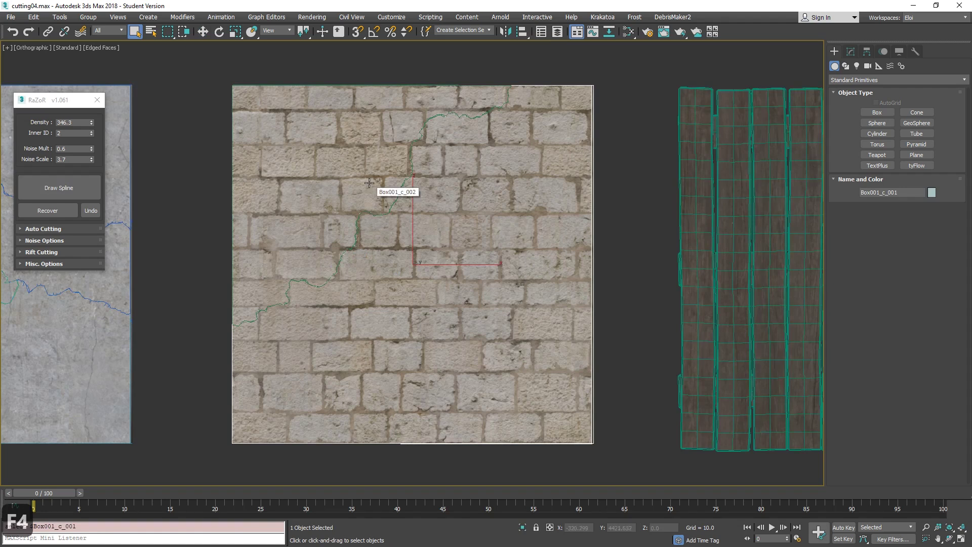
key("d")
left_click_drag(369, 181, 380, 203)
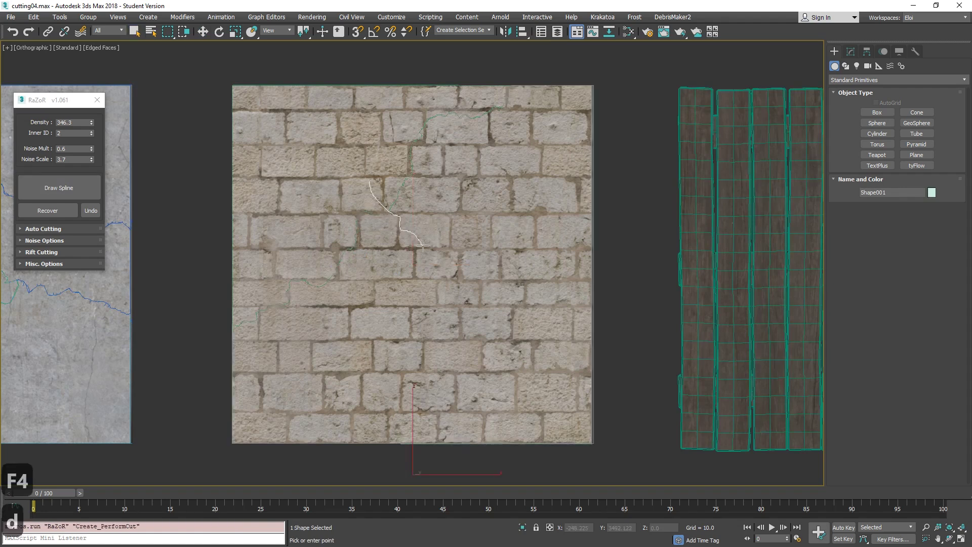
left_click_drag(441, 248, 462, 254)
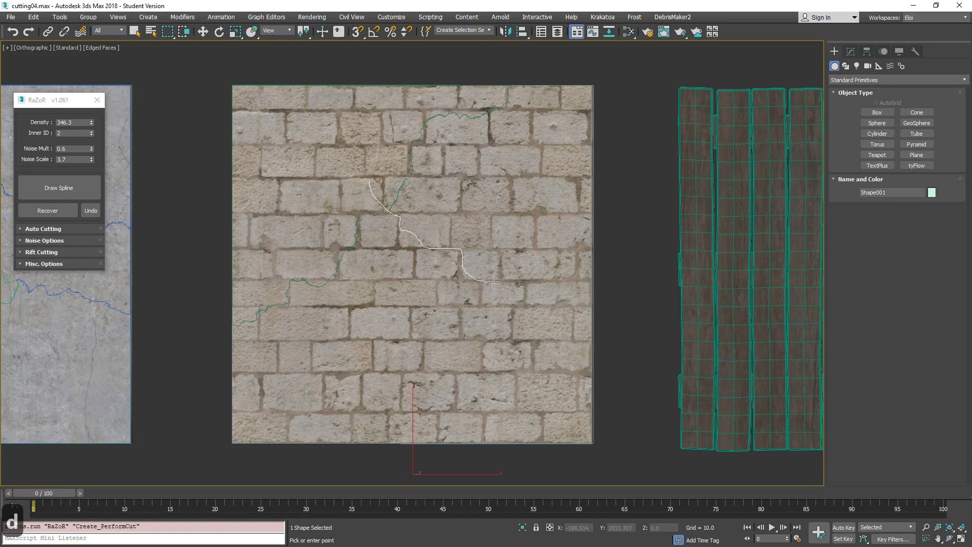
left_click_drag(519, 305, 544, 306)
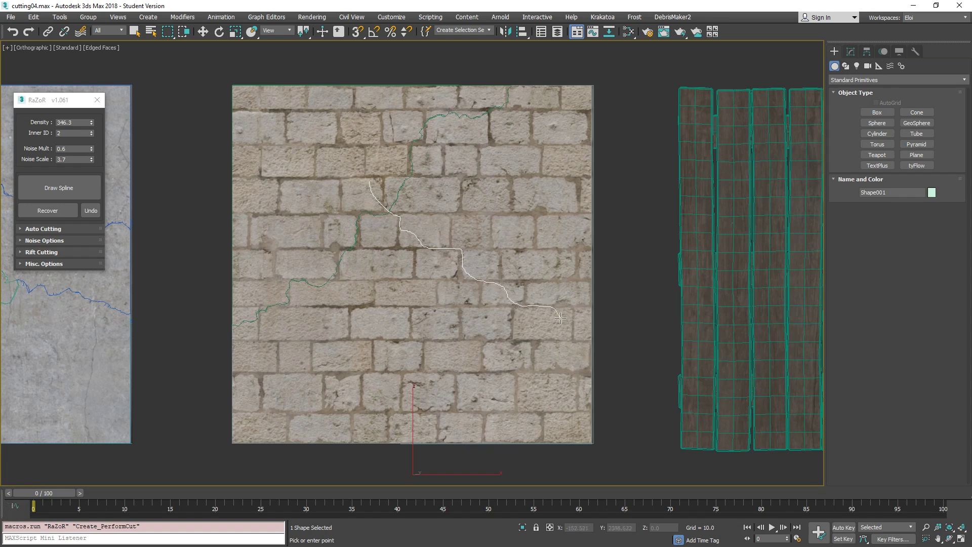
left_click_drag(611, 343, 643, 346)
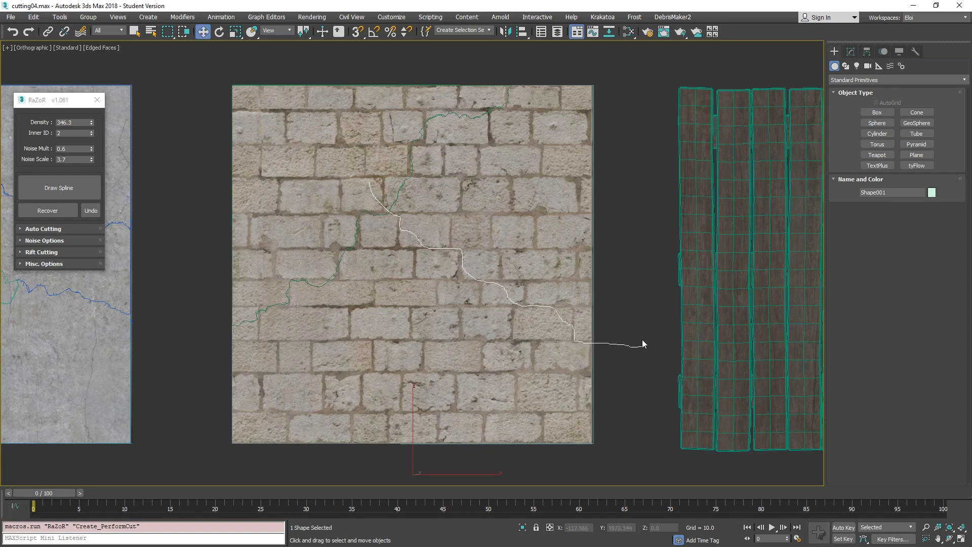
key("d")
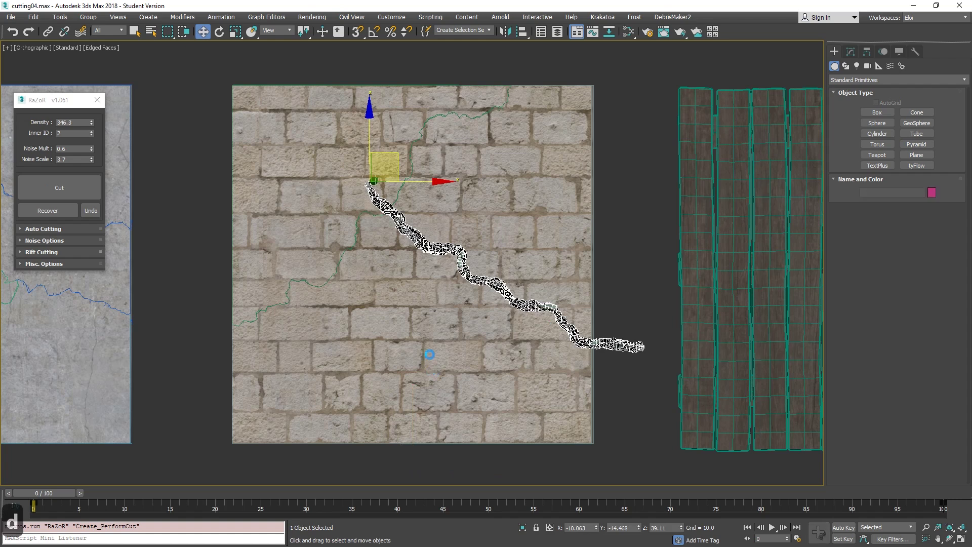
scroll(495, 219, "up", 3)
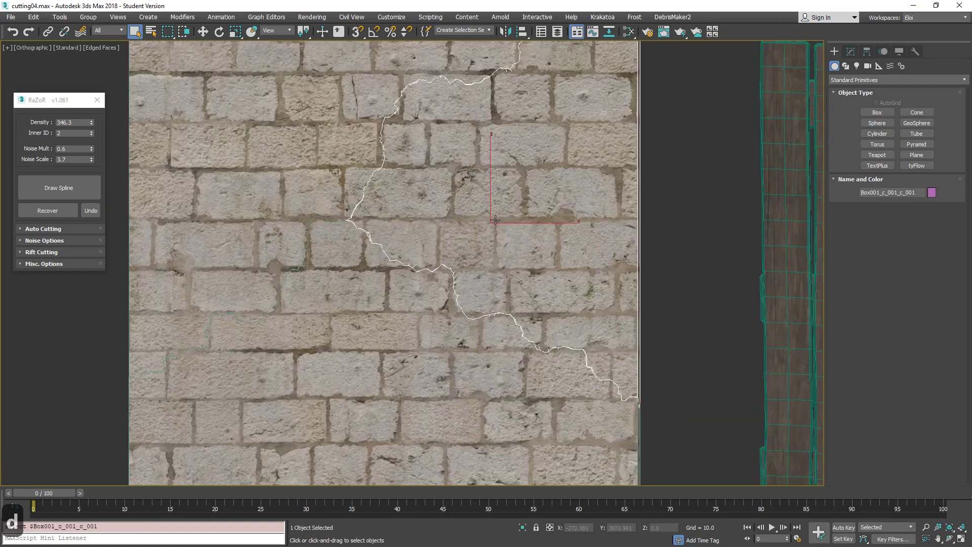
Draw a cutting spline along the joints from the second crack down beyond the brick wall's bottom edge and cut with it
scroll(495, 220, "down", 3)
middle_click_drag(495, 220, 517, 186)
key("d")
left_click_drag(545, 233, 532, 242)
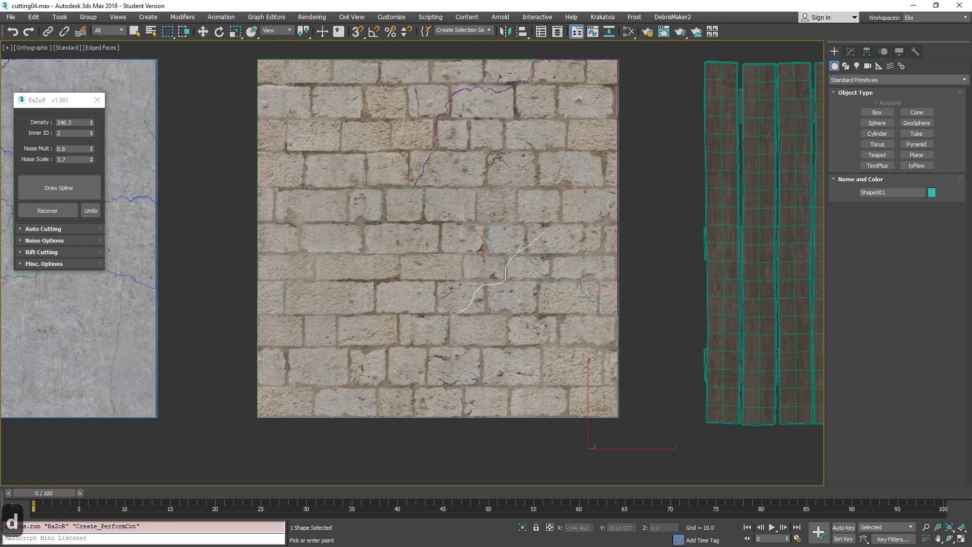
left_click_drag(451, 316, 442, 343)
left_click_drag(361, 389, 332, 455)
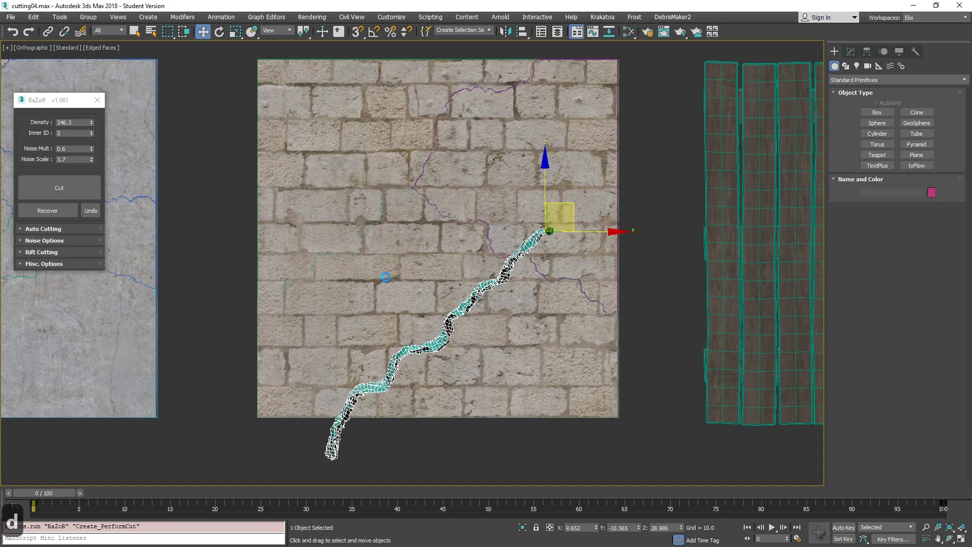
Cut the remaining lower part between the first and third cracks with a descending spline, freeing a central brick piece
key("d")
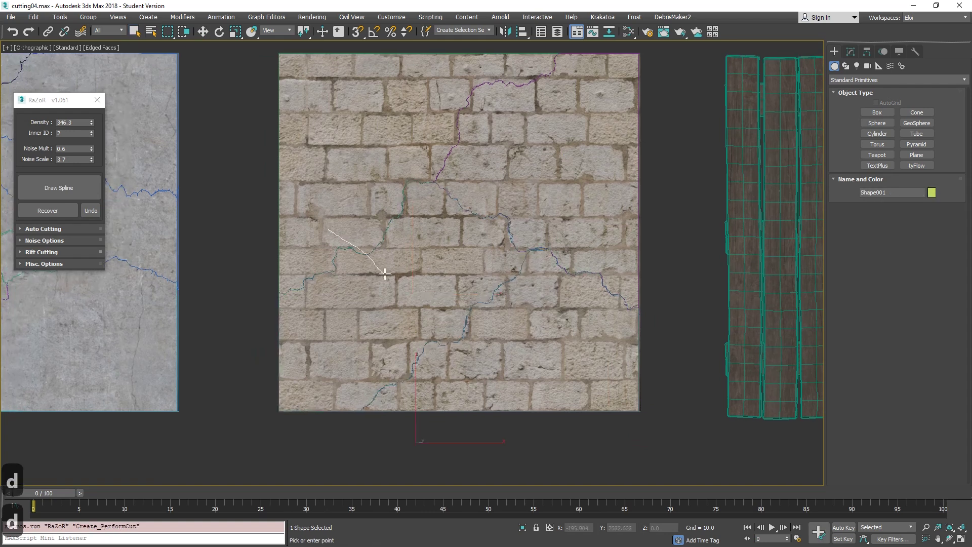
left_click_drag(455, 305, 529, 322)
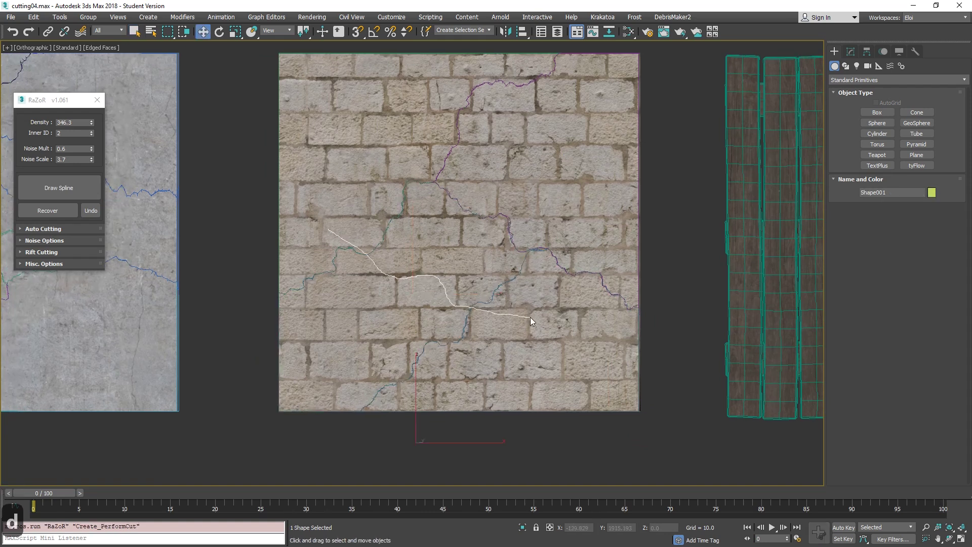
key("d")
Pull the central brick piece out in front of the wall and turn off edged faces to inspect the broken surfaces
left_click(456, 264)
key("w")
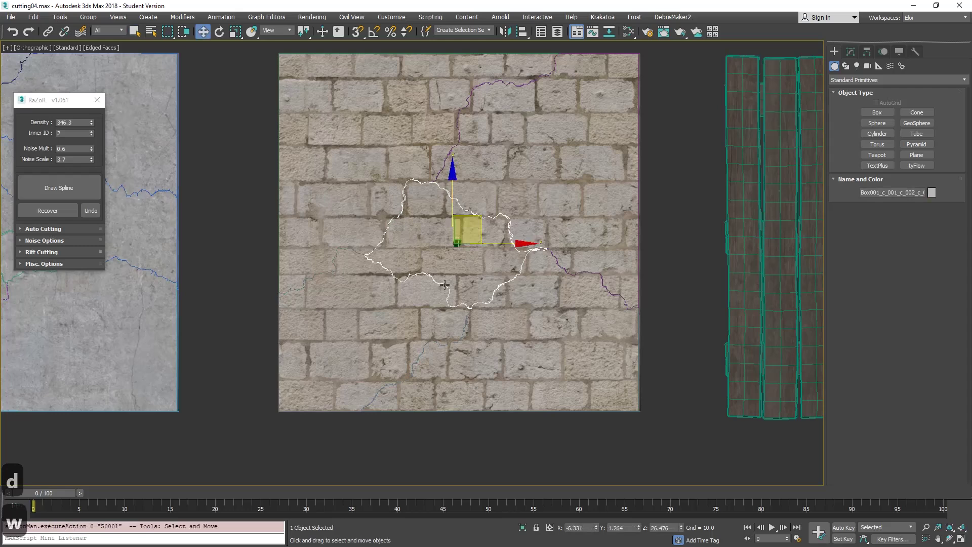
middle_click_drag(461, 229, 487, 241, "alt")
left_click_drag(427, 233, 544, 282)
middle_click_drag(544, 282, 540, 283, "alt")
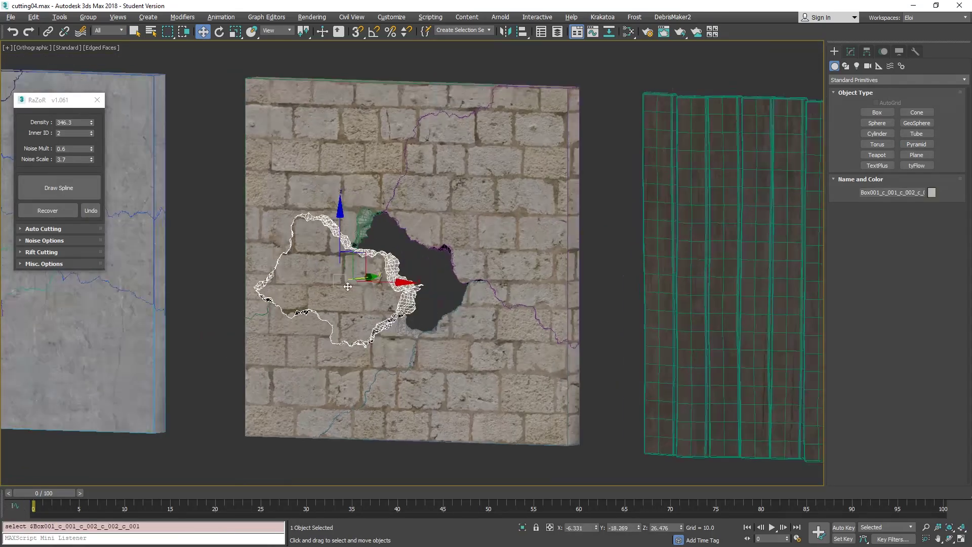
middle_click_drag(324, 283, 337, 304, "alt")
left_click_drag(336, 304, 336, 308)
key("F4")
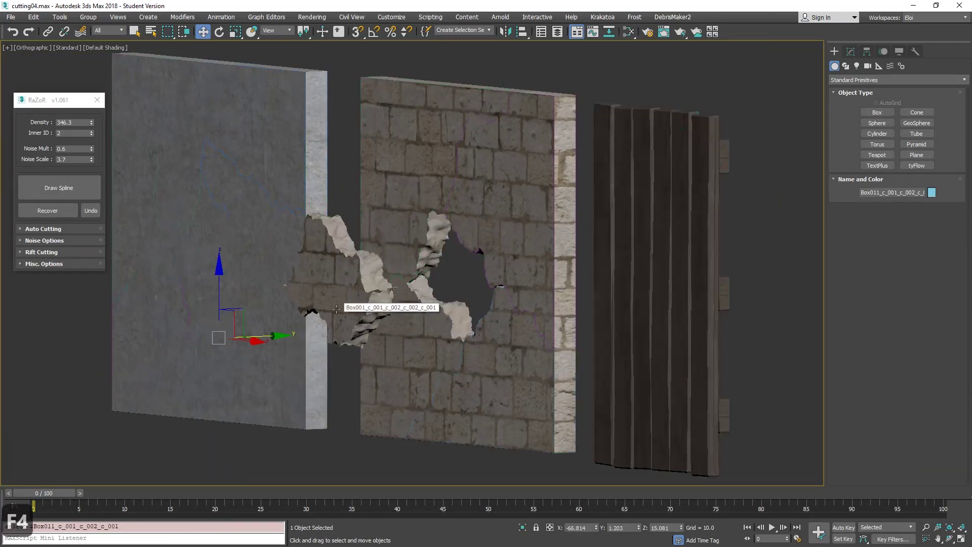
left_click(343, 294)
middle_click_drag(344, 294, 378, 295, "alt")
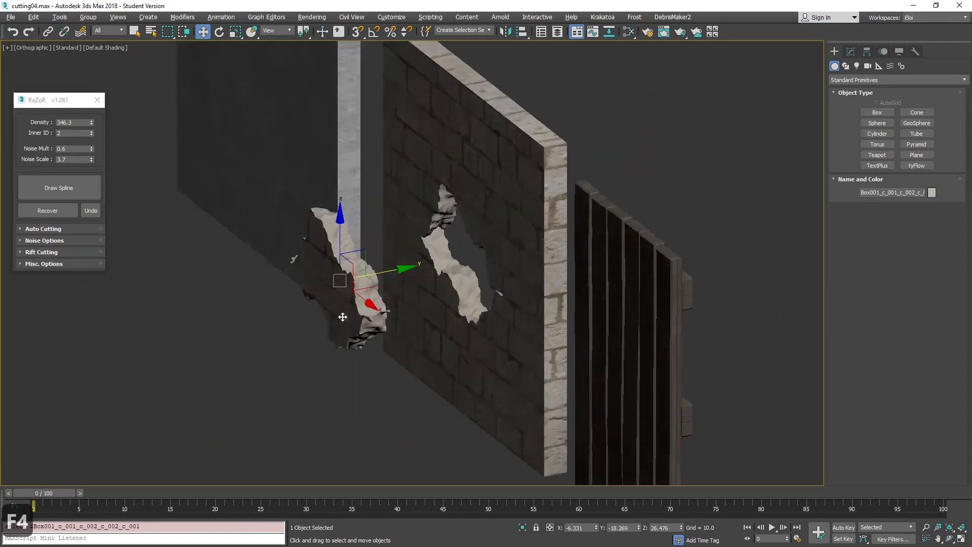
Undo the brick piece's move and recover the fractured concrete wall into one whole slab
key("ctrl+z")
key("ctrl+z")
left_click(61, 209)
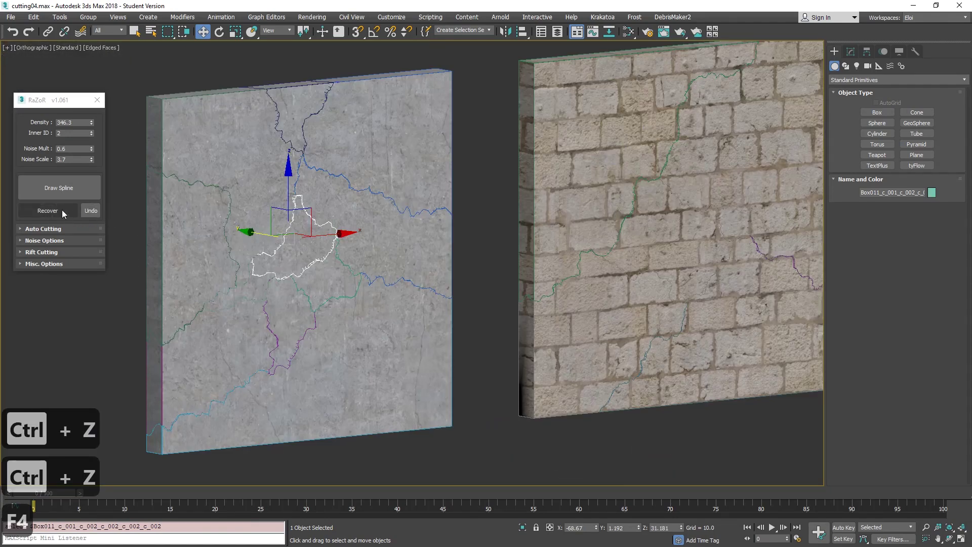
left_click(59, 209)
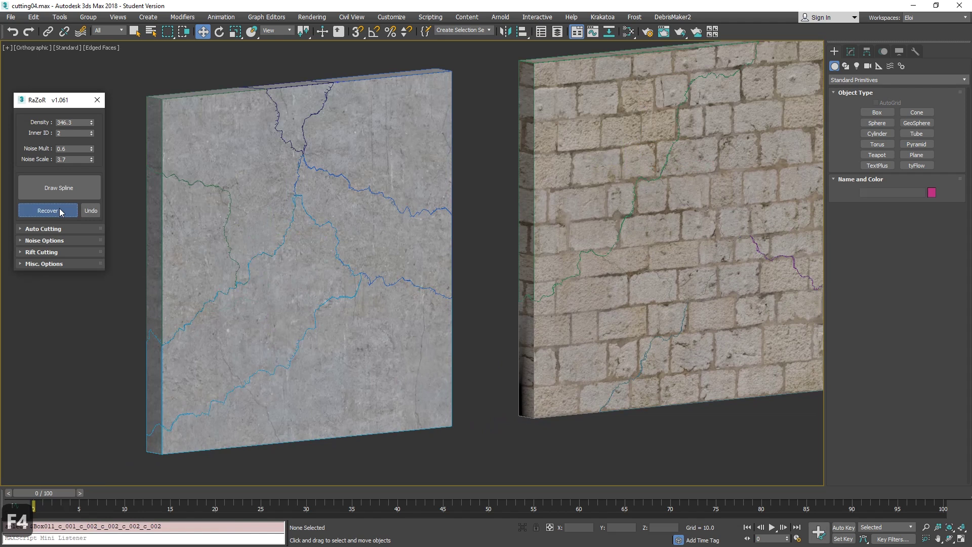
left_click(59, 209)
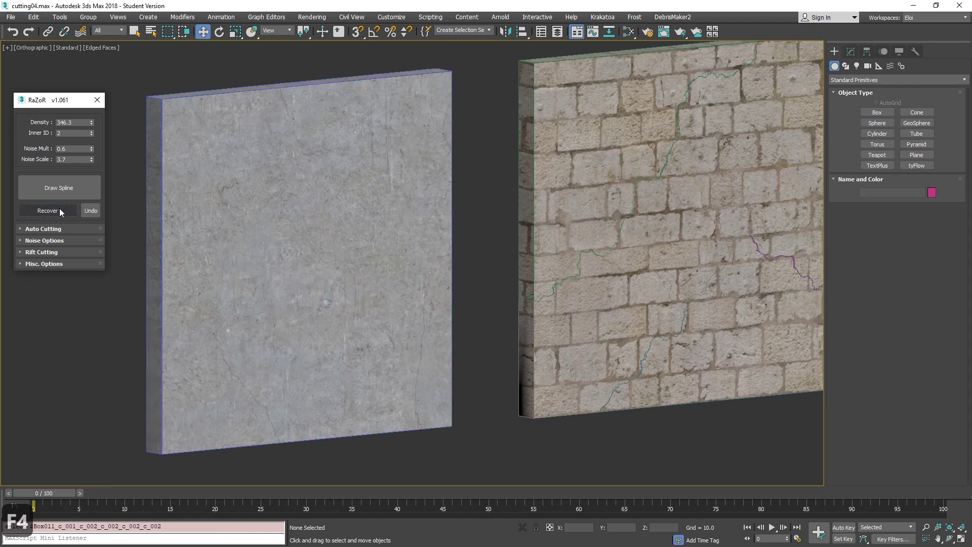
left_click(271, 210)
Draw a rising cutting spline across the upper part of the fourth wooden plank and enable Max Noise1 with Scale 40.4
middle_click_drag(373, 227, 335, 220, "alt")
middle_click_drag(542, 224, 504, 226, "alt")
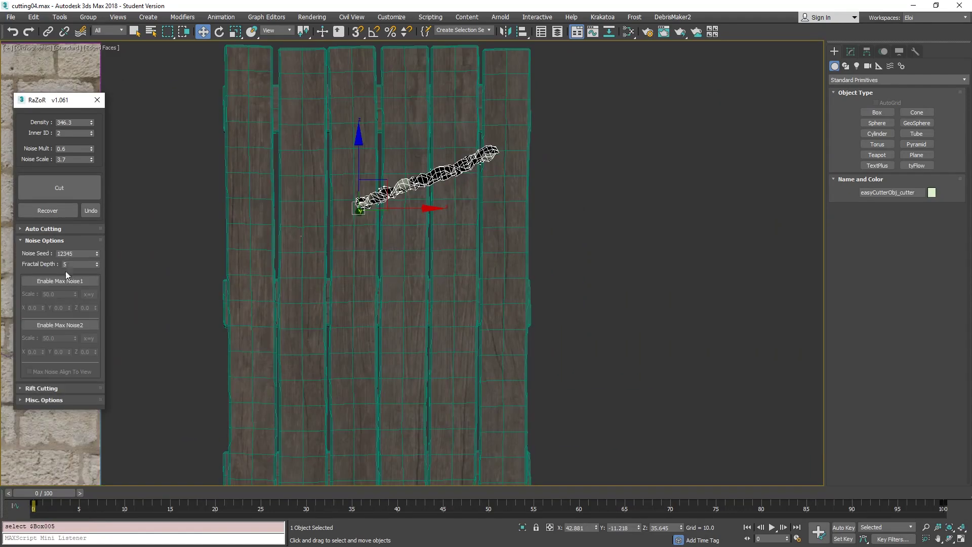
left_click(64, 279)
left_click_drag(76, 294, 63, 332)
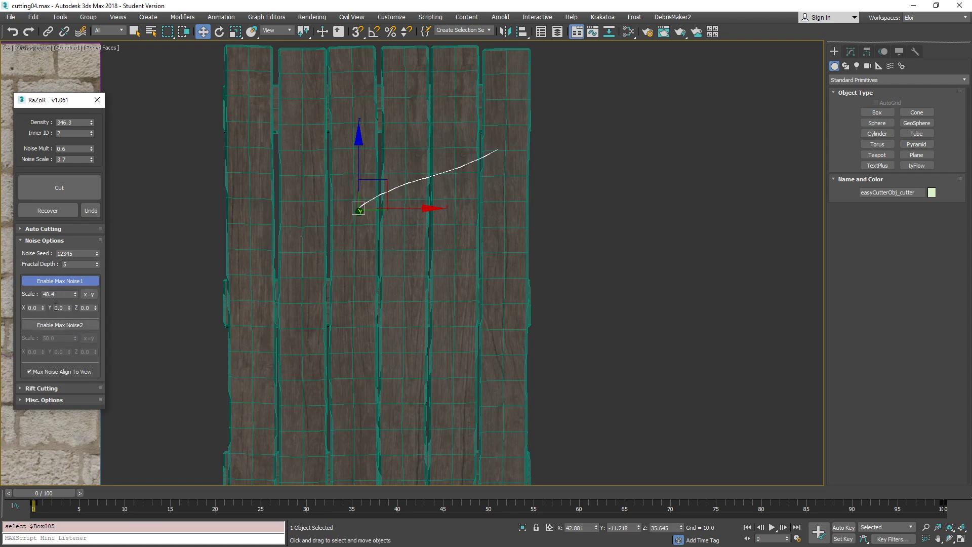
Set Max Noise1's Z value to 19.8 and Scale to 2.001, and raise the cutter's Density to 381.6
left_click_drag(96, 309, 90, 208)
right_click(75, 293)
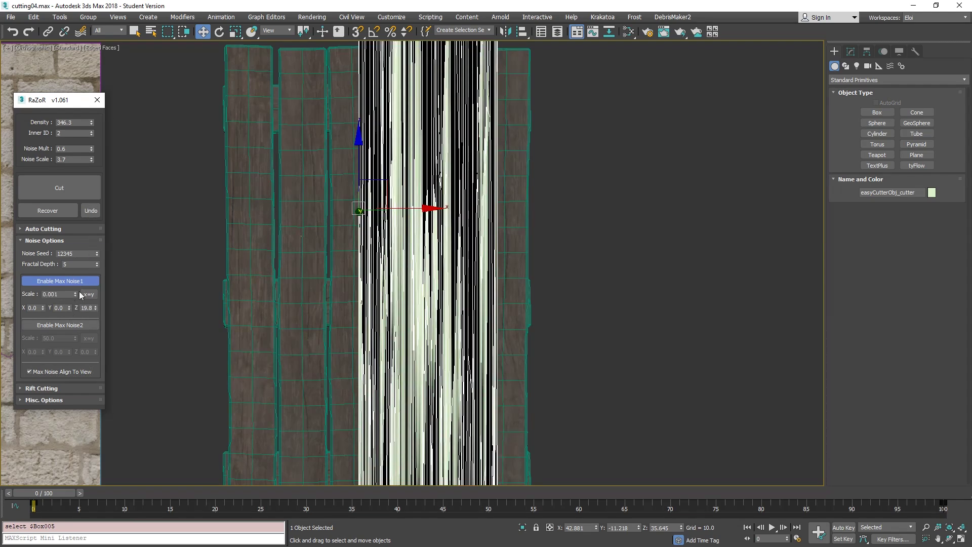
left_click_drag(80, 294, 77, 282)
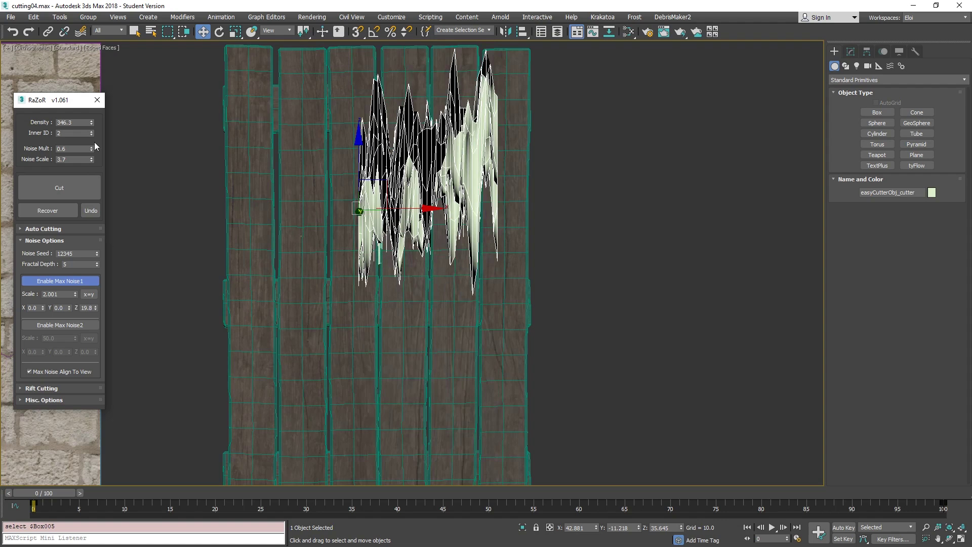
left_click_drag(91, 126, 107, 505)
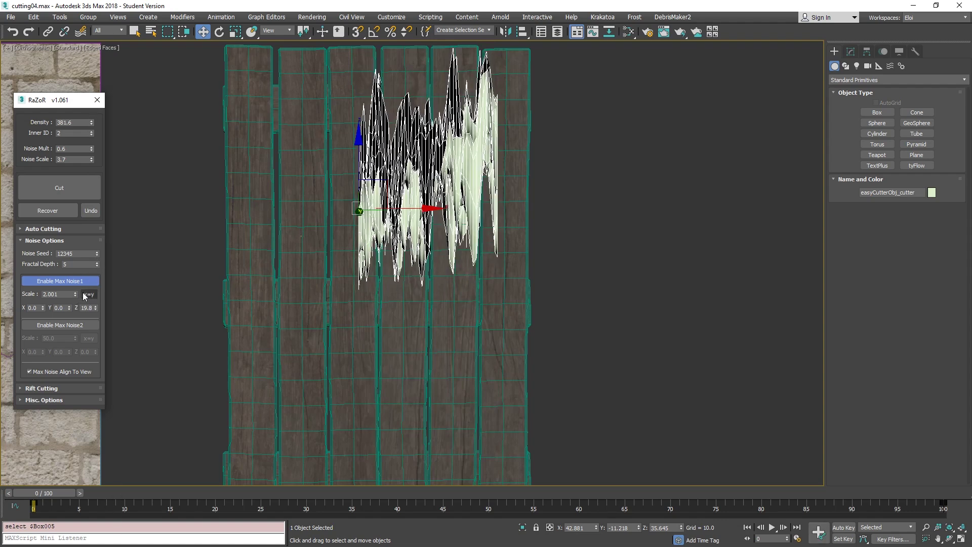
Cut the fourth plank with Max Noise1 Scale 1.101 and Z 12.4, and select its lower piece
left_click_drag(75, 294, 89, 344)
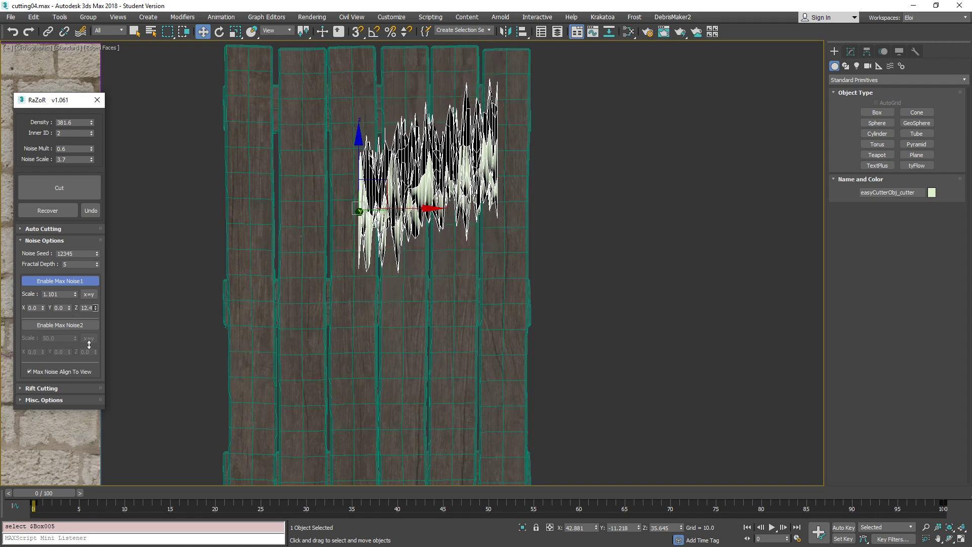
left_click(52, 189)
left_click(388, 234)
Try rotating the fourth plank's lower piece with edged faces off, undo the rotation and restore edged faces
mouse_move(386, 299)
middle_mouse_down("alt")
mouse_move(397, 306)
mouse_move(394, 339)
mouse_move(377, 252)
mouse_move(345, 225)
mouse_move(412, 237)
mouse_move(397, 239)
mouse_move(373, 193)
mouse_move(402, 195)
middle_mouse_up("alt")
scroll(377, 252, "down", 2)
key("e")
key("F4")
scroll(379, 247, "up", 2)
key("ctrl+z")
key("F4")
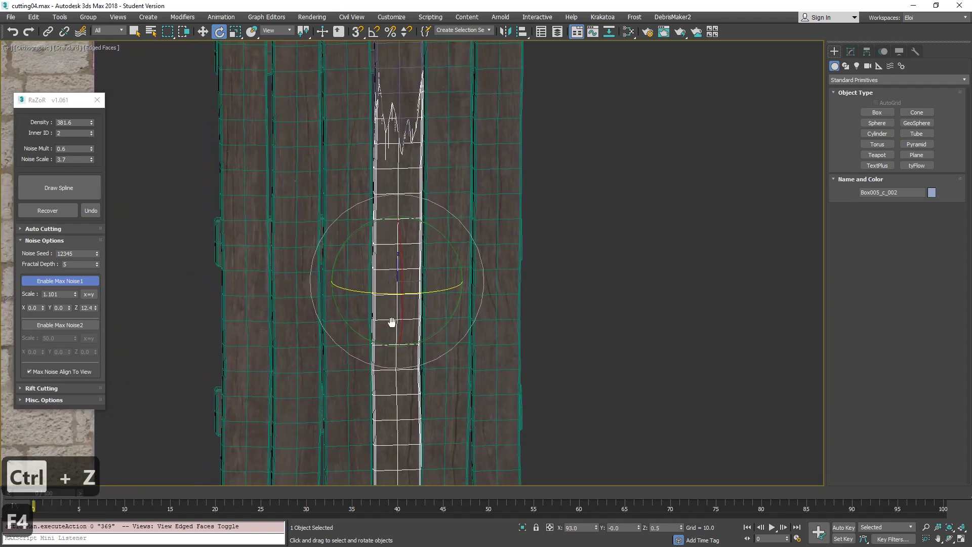
Draw a second cutter across the fourth plank's lower part, shift it slightly upward and cut the piece
middle_click_drag(393, 321, 326, 317, "alt")
left_click(51, 183)
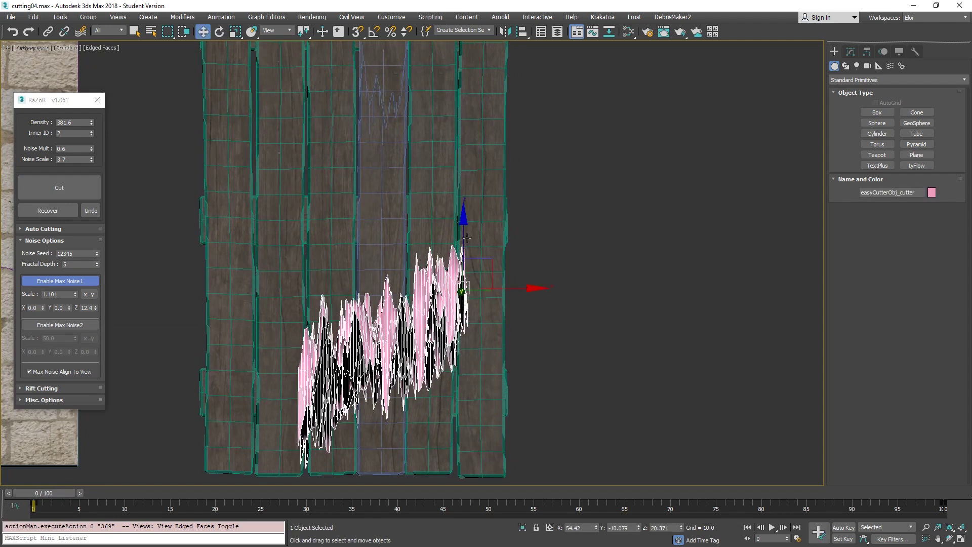
left_click_drag(467, 237, 465, 199)
left_click(60, 188)
Select the third plank, draw a nearly horizontal cutter, move it over the plank's upper part and cut
left_click(334, 178)
middle_click_drag(334, 178, 360, 206)
key("d")
left_click(368, 208)
left_click(501, 188)
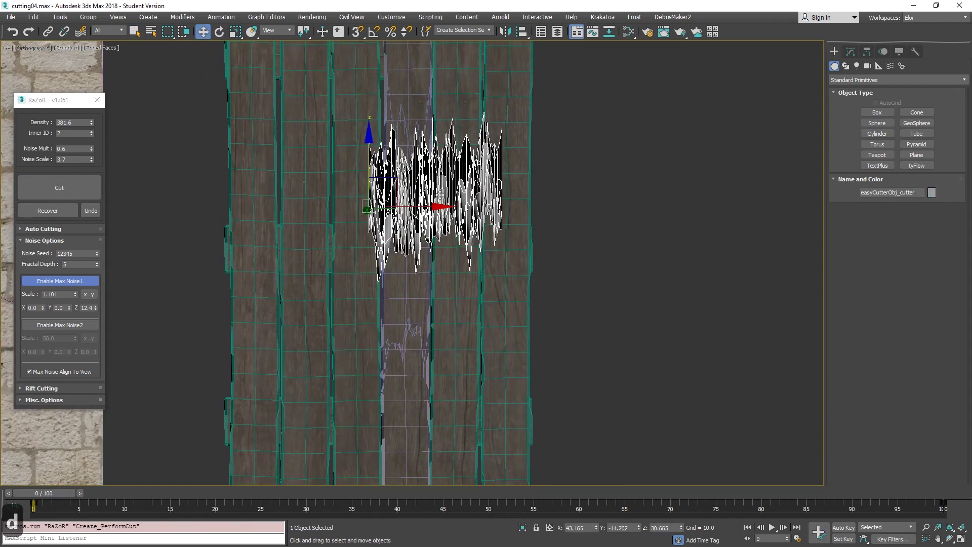
left_click_drag(386, 192, 312, 178)
key("d")
Select the second plank and cut it near mid-height with a two-point spline drawn across it
left_click(345, 326)
middle_click_drag(344, 329, 390, 349)
left_click(351, 319)
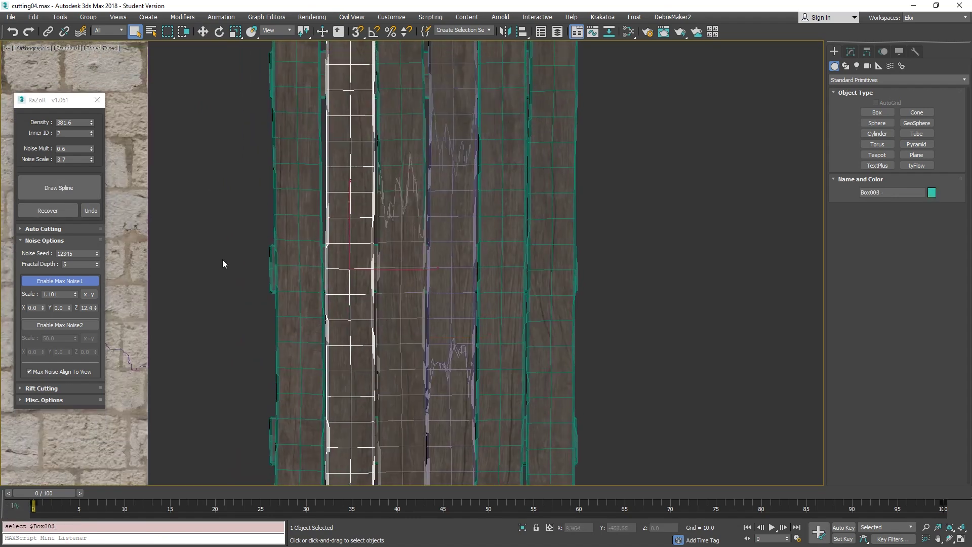
left_click(59, 188)
left_click(426, 274)
left_click(267, 325)
right_click(267, 326)
left_click(60, 188)
Select the third plank's lower piece and cut it with a two-point spline across its lower part
middle_click_drag(405, 175, 394, 190)
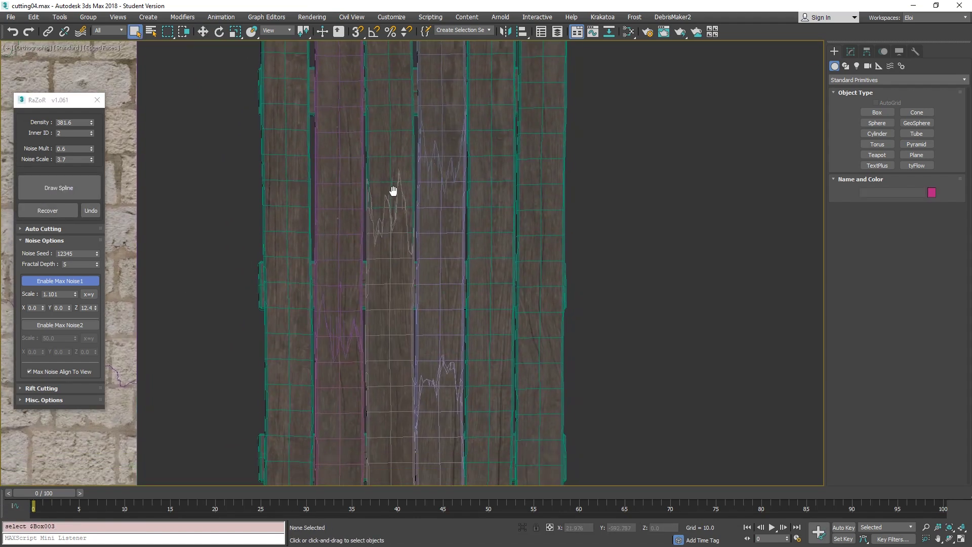
left_click(386, 296)
middle_click_drag(386, 296, 384, 236)
left_click(59, 188)
left_click(465, 360)
left_click(328, 333)
right_click(328, 333)
left_click(59, 188)
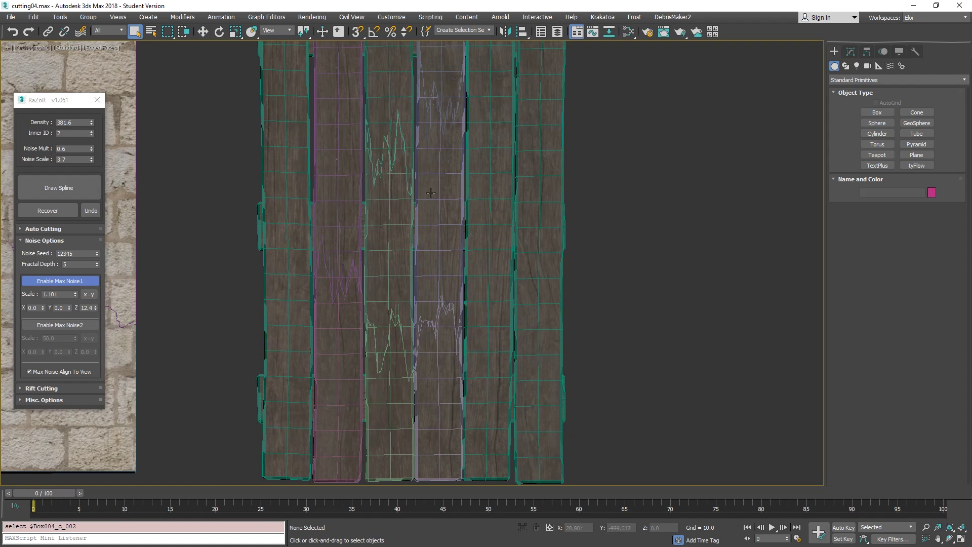
Draw a steep cutter across the middle crossbar behind the second plank, set Max Noise1's Z to 0 and X to 15.1, and cut
left_click(430, 193)
key("w")
key("d")
left_click_drag(357, 153, 312, 336)
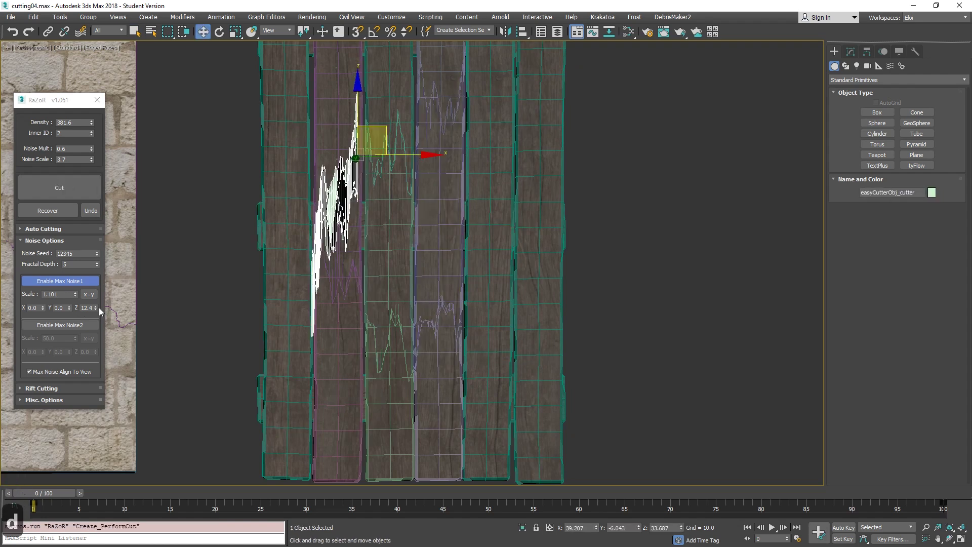
right_click(95, 307)
left_click_drag(43, 308, 45, 232)
left_click(50, 192)
Cut the middle crossbar near its other end from the back of the planks with a diagonal spline
left_click(442, 228)
middle_click_drag(441, 228, 282, 243, "alt")
left_click(367, 229)
left_click(59, 188)
left_click_drag(363, 181, 420, 302)
left_click(60, 189)
Attach the middle pieces of the third and fourth planks and the second plank's upper piece to the crossbar's middle piece
key("w")
left_click(442, 221)
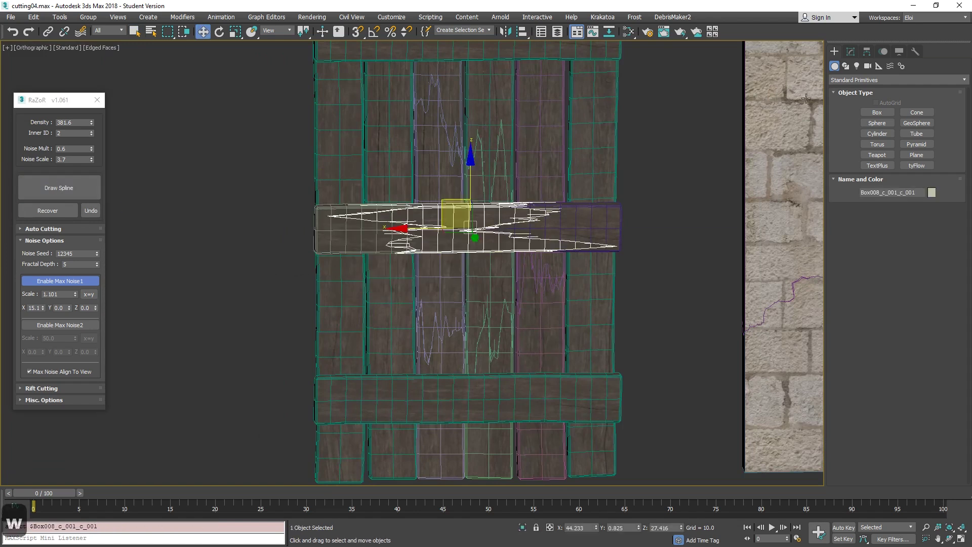
left_click(851, 53)
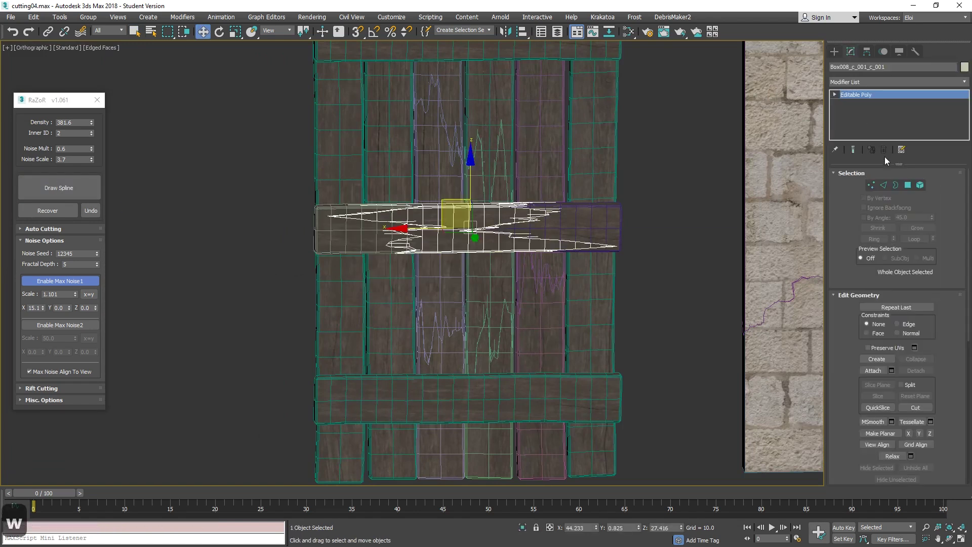
left_click(880, 372)
left_click(494, 195)
left_click(436, 186)
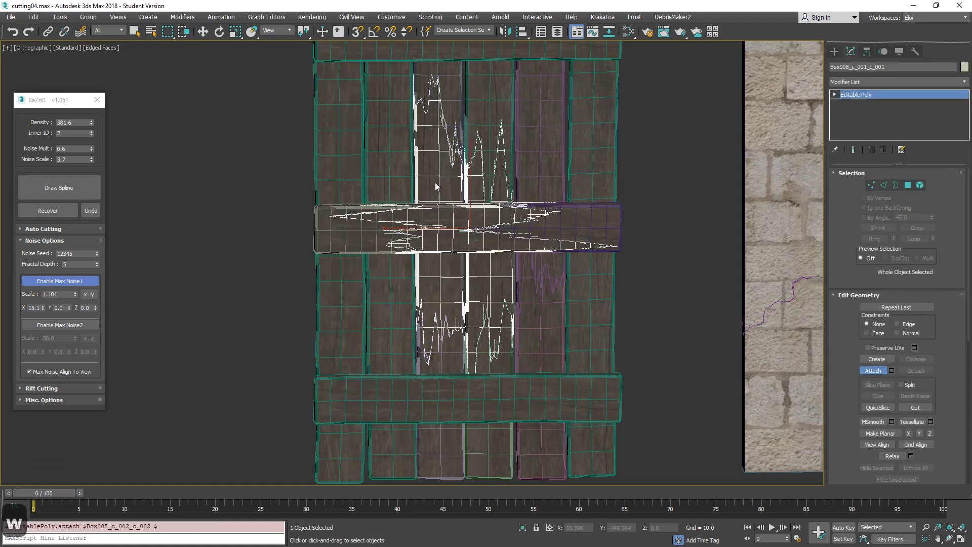
left_click(557, 259)
middle_click_drag(527, 250, 648, 249, "alt")
key("w")
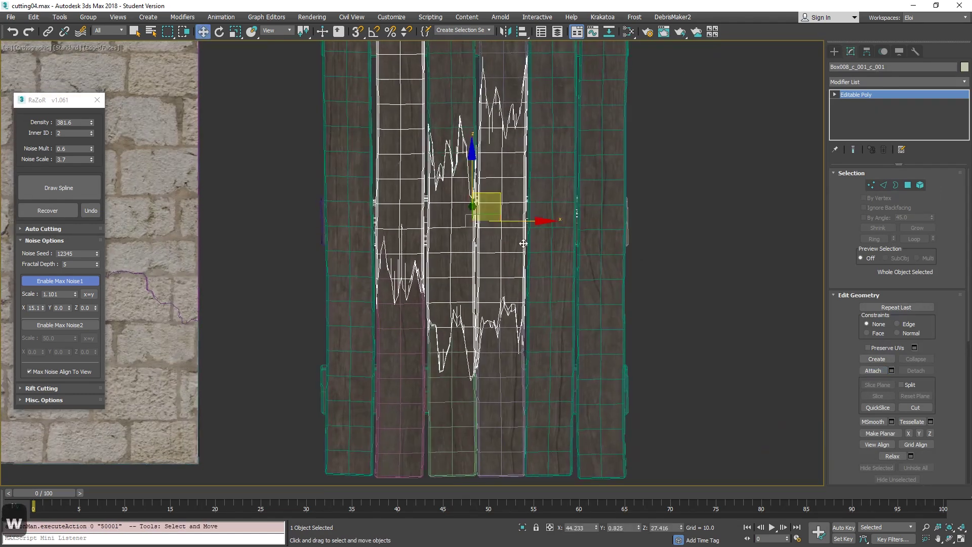
Rotate the attached cluster of splintered plank and crossbar pieces out of the plank wall, leaving nothing selected
middle_click_drag(472, 231, 593, 258, "alt")
key("e")
mouse_move(592, 246)
left_mouse_down()
mouse_move(612, 213)
mouse_move(631, 210)
left_mouse_up()
left_click(670, 199)
Examine the fractured plank and brick walls with edged faces shown and hidden
key("F4")
middle_click_drag(618, 246, 499, 248)
middle_click_drag(499, 248, 679, 260, "alt")
scroll(401, 285, "down", 2)
middle_click_drag(399, 285, 629, 300)
key("F4")
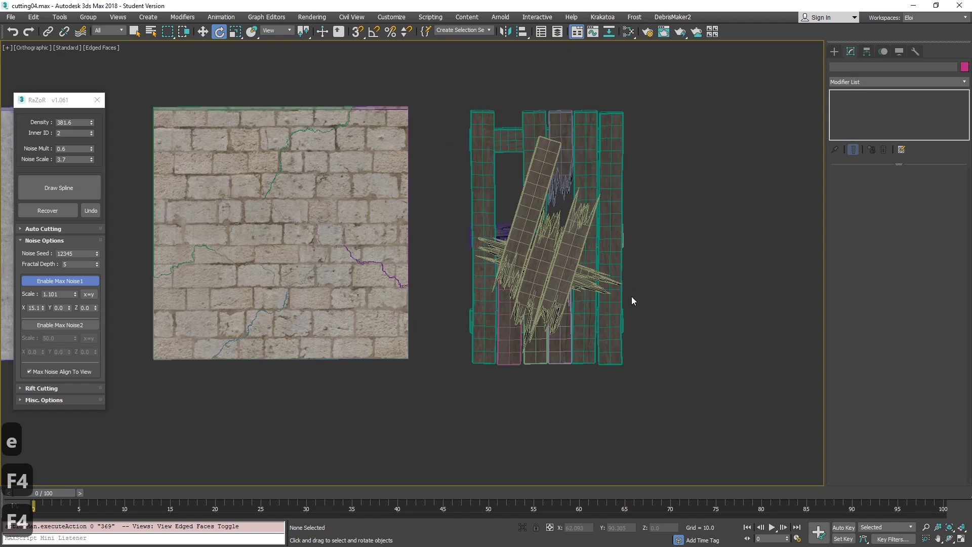
key("F4")
scroll(584, 315, "up", 2)
scroll(584, 315, "down", 2)
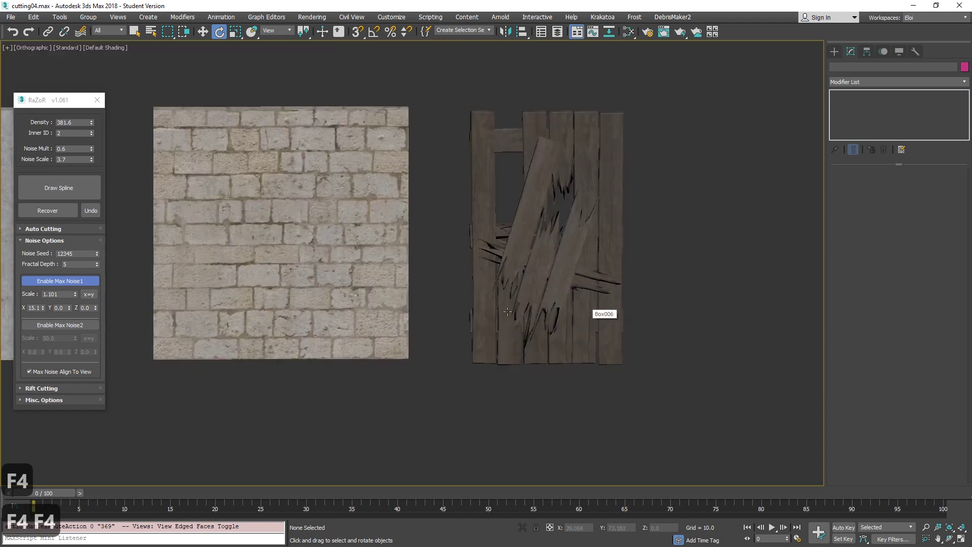
left_click(304, 257)
key("w")
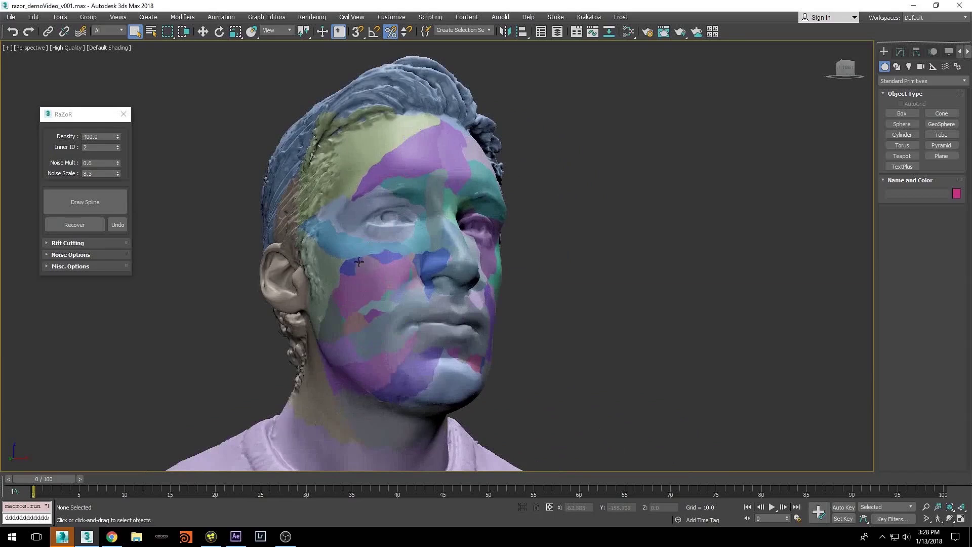
Recover the cut fragments around the head's cheek, nose, mouth and chin with RaZoR
left_click(362, 268)
left_click(73, 224)
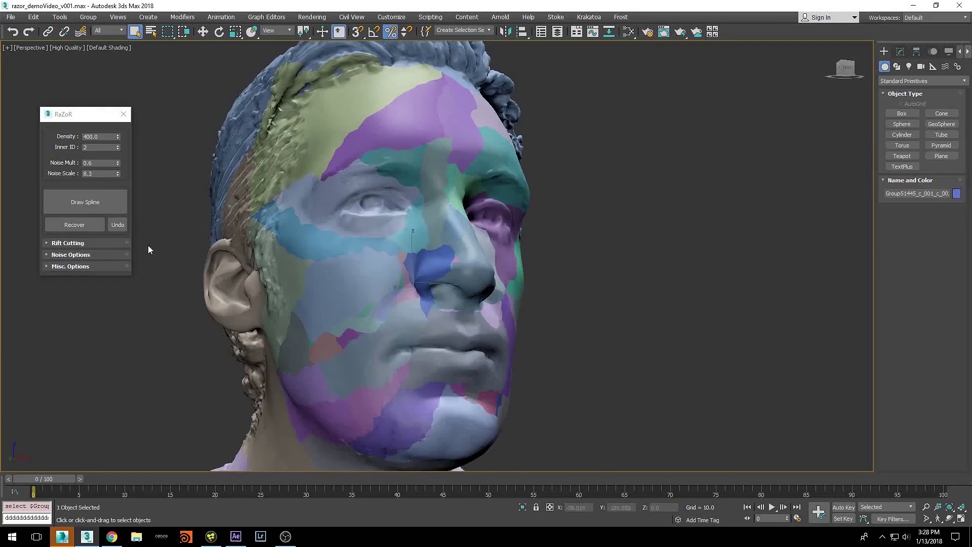
left_click(74, 225)
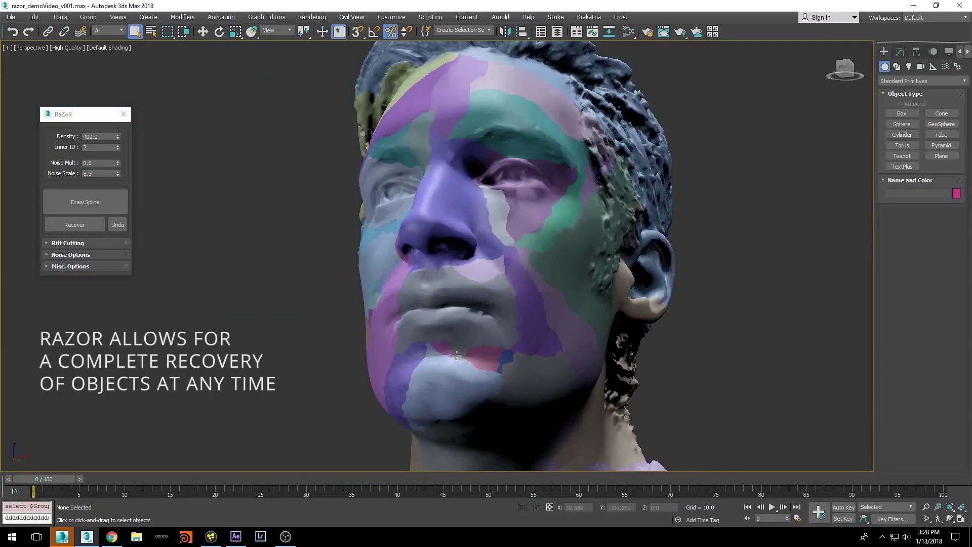
left_click(74, 225)
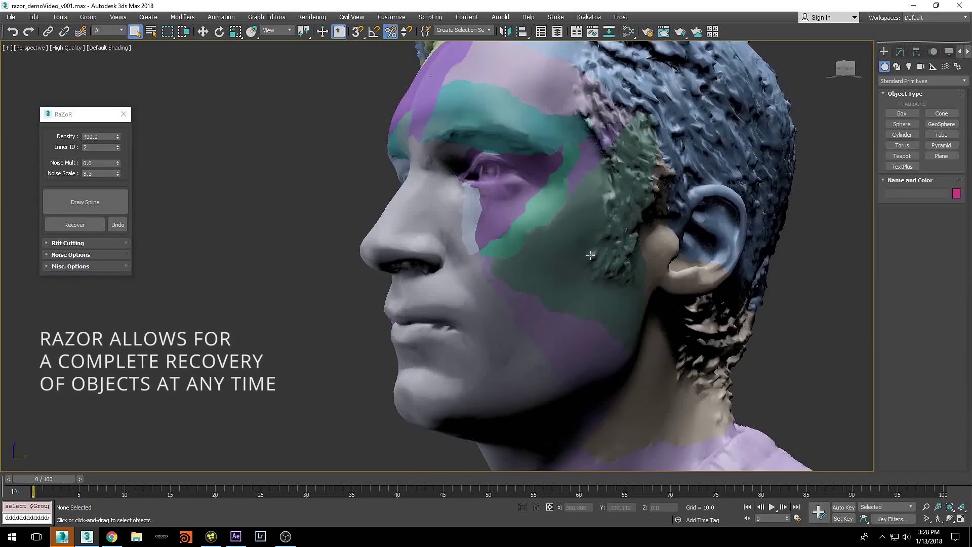
Recover the remaining eye, cheek and forehead fragments of the head into one whole face piece
left_click(86, 223)
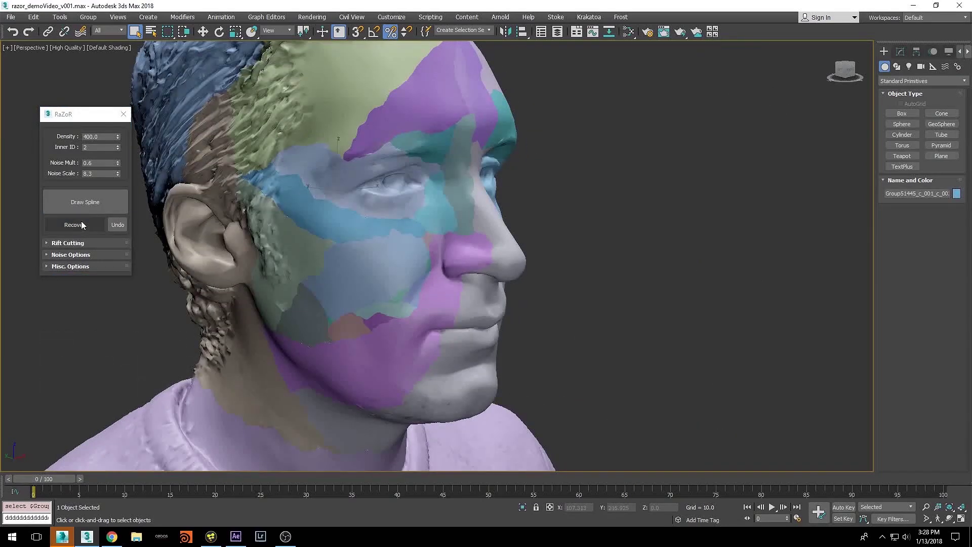
left_click(80, 223)
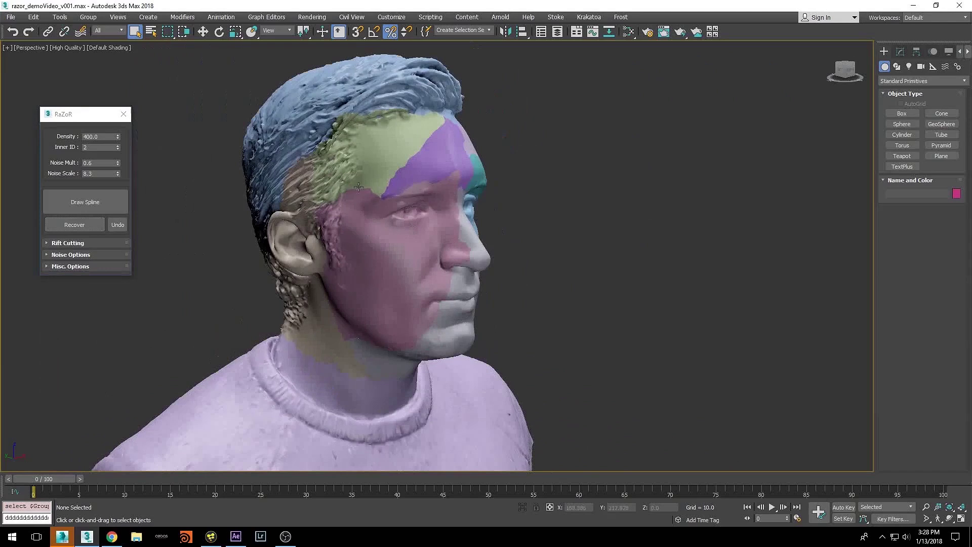
left_click(85, 222)
left_click(85, 222)
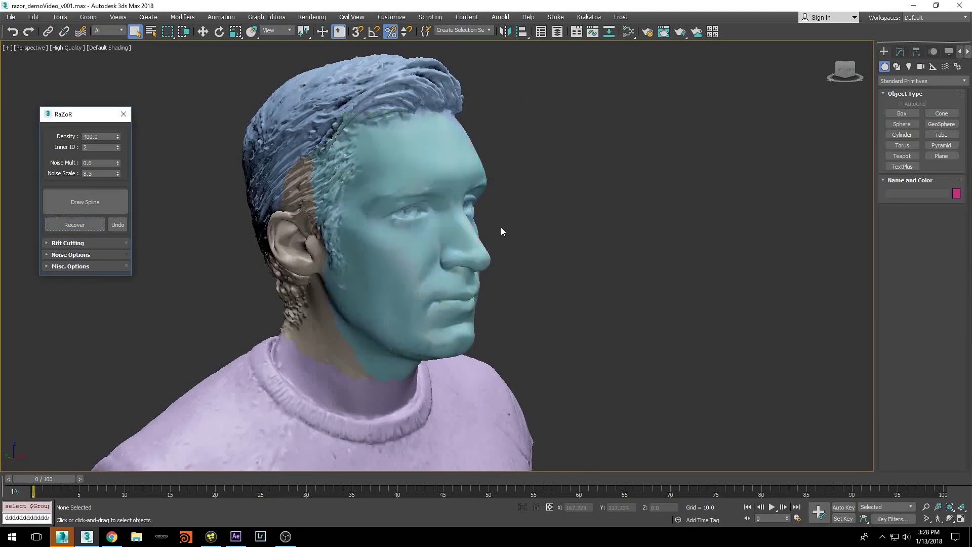
middle_click_drag(500, 227, 405, 217, "alt")
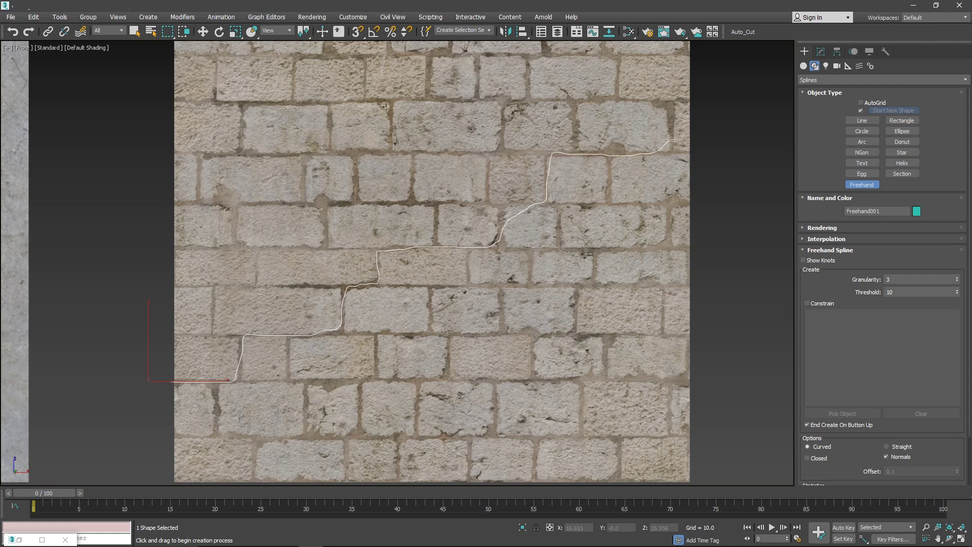
Move the freehand crack spline in front of the brick wall and apply an Extrude modifier with an amount of -23
left_click(823, 51)
middle_click_drag(552, 205, 475, 254, "alt")
scroll(475, 254, "down", 4)
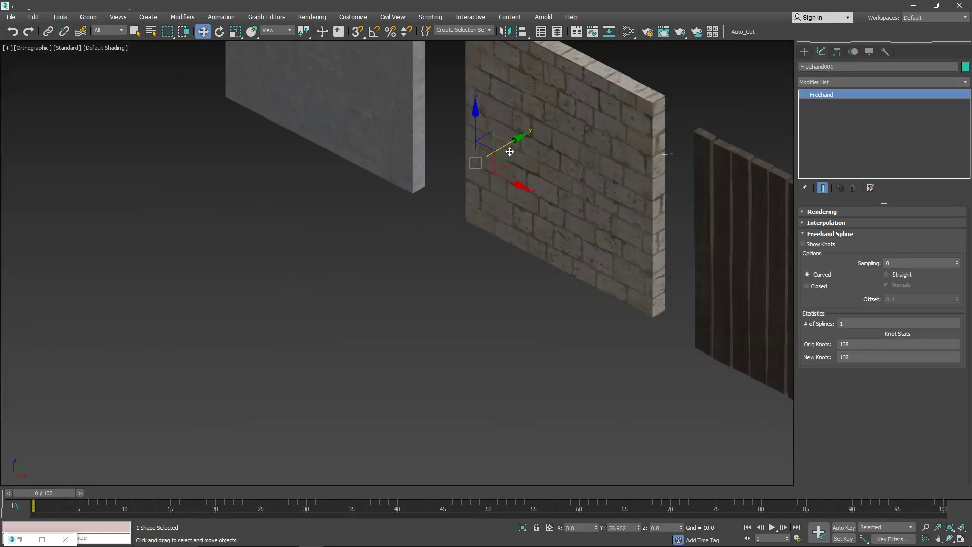
left_click(966, 83)
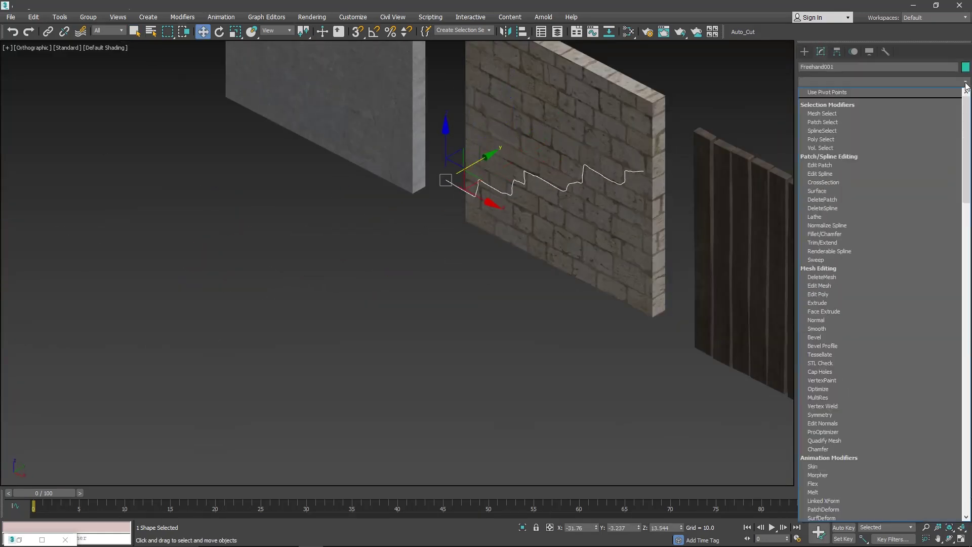
scroll(961, 87, "down", 10)
left_click(941, 89)
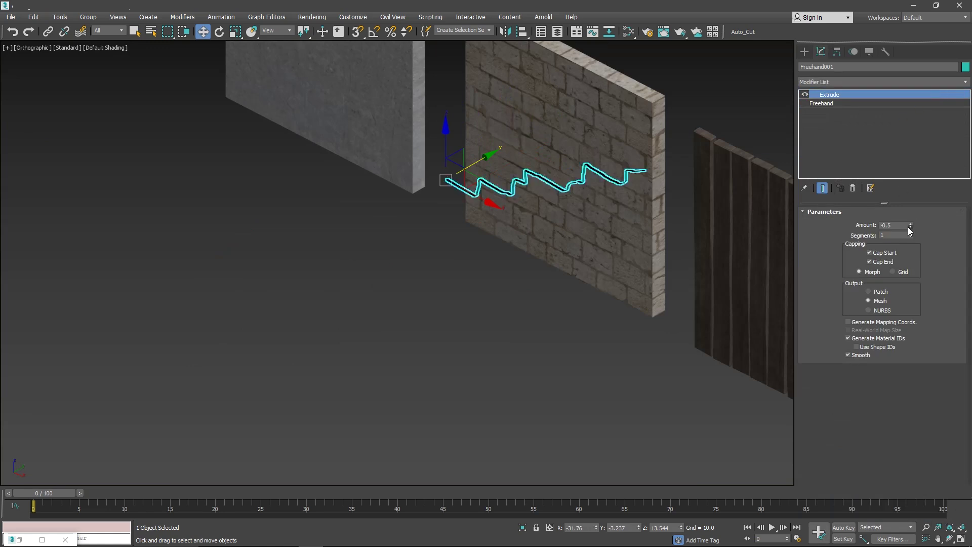
left_click_drag(909, 228, 911, 250)
key("F4")
Set the base Freehand spline's interpolation steps to 1 beneath the Extrude modifier
middle_click_drag(732, 248, 688, 360)
scroll(691, 218, "up", 3)
middle_click_drag(602, 253, 707, 212, "alt")
left_click(830, 104)
left_click(824, 245)
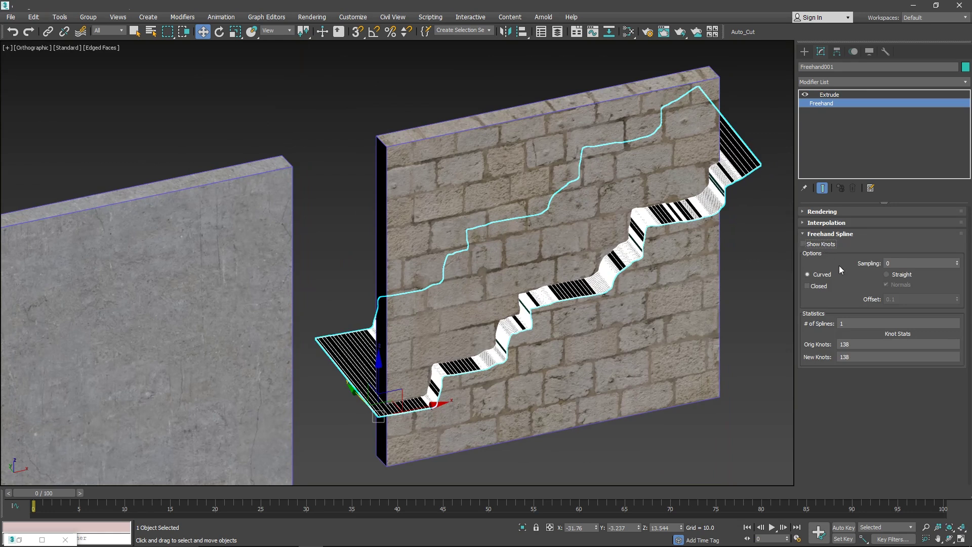
left_click(826, 223)
left_click(885, 245)
scroll(605, 273, "up", 5)
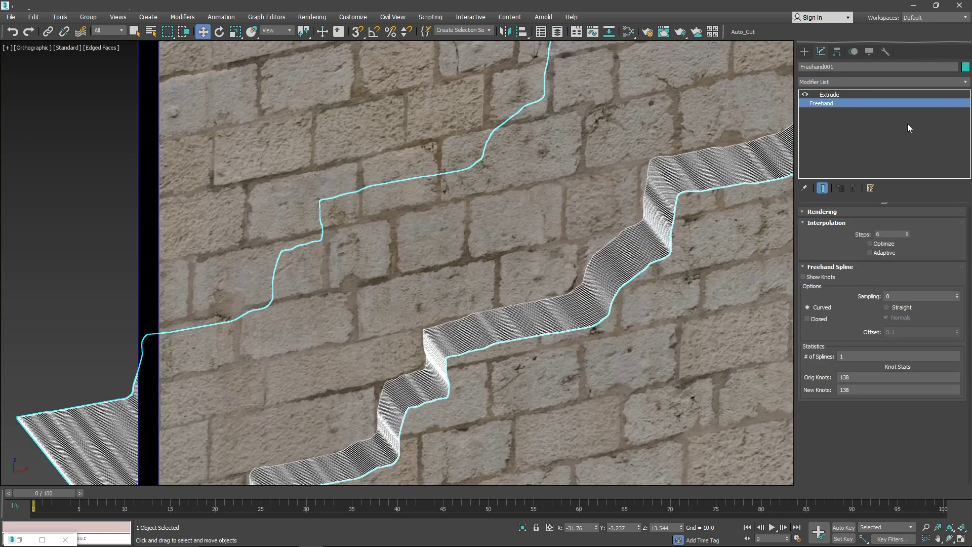
right_click(908, 236)
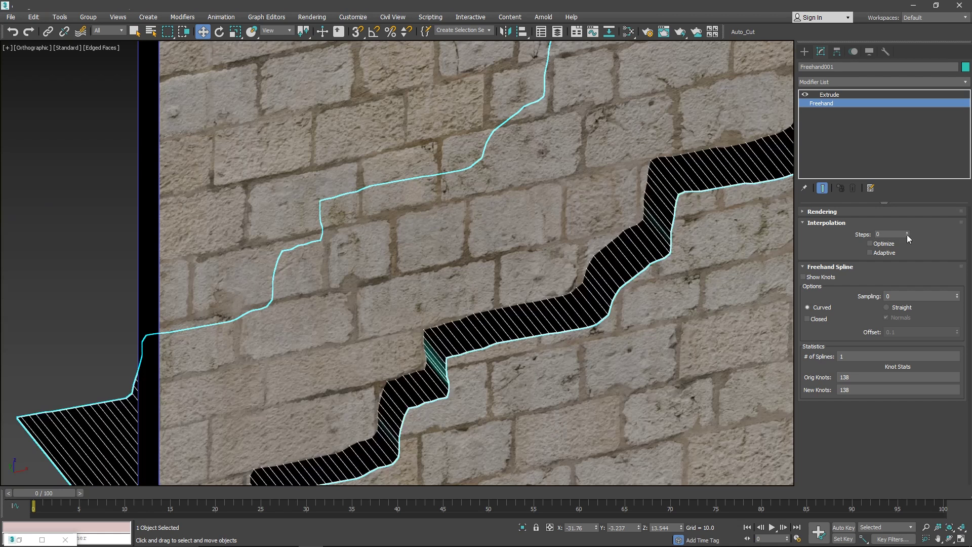
left_click(907, 232)
middle_click_drag(658, 250, 614, 250, "alt")
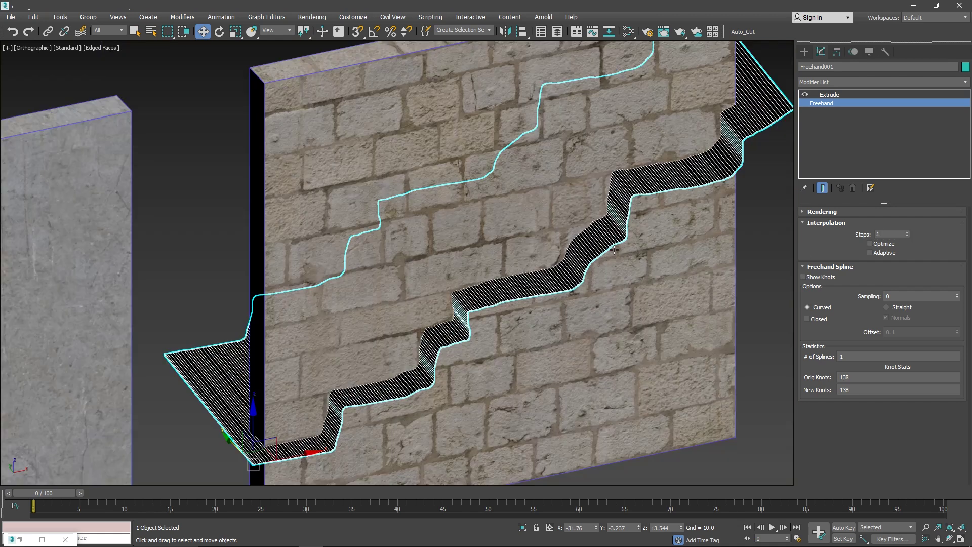
Add a Normalize Spline modifier between Freehand and Extrude, with a segment length of 0.636
left_click(966, 83)
key("n")
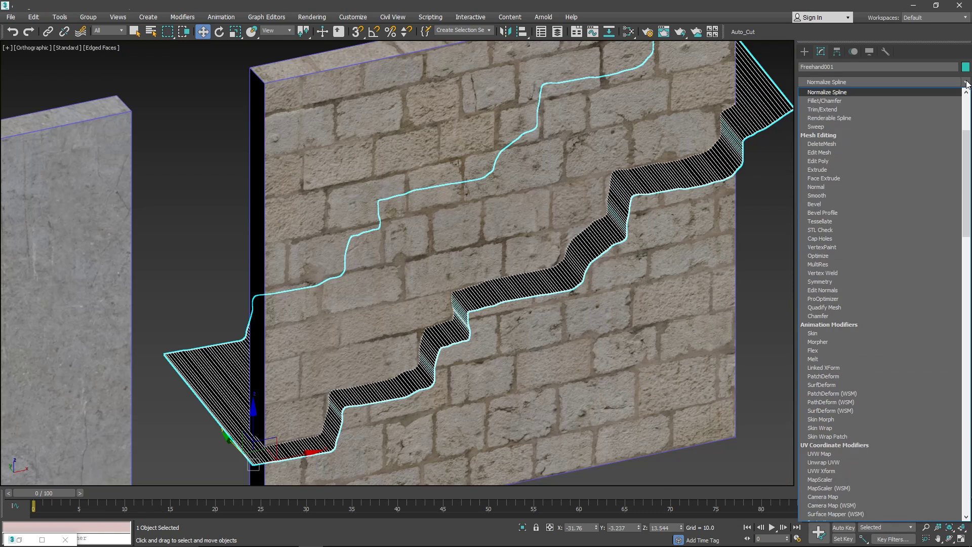
key("Return")
mouse_move(956, 246)
left_mouse_down()
mouse_move(950, 329)
mouse_move(901, 495)
left_mouse_up()
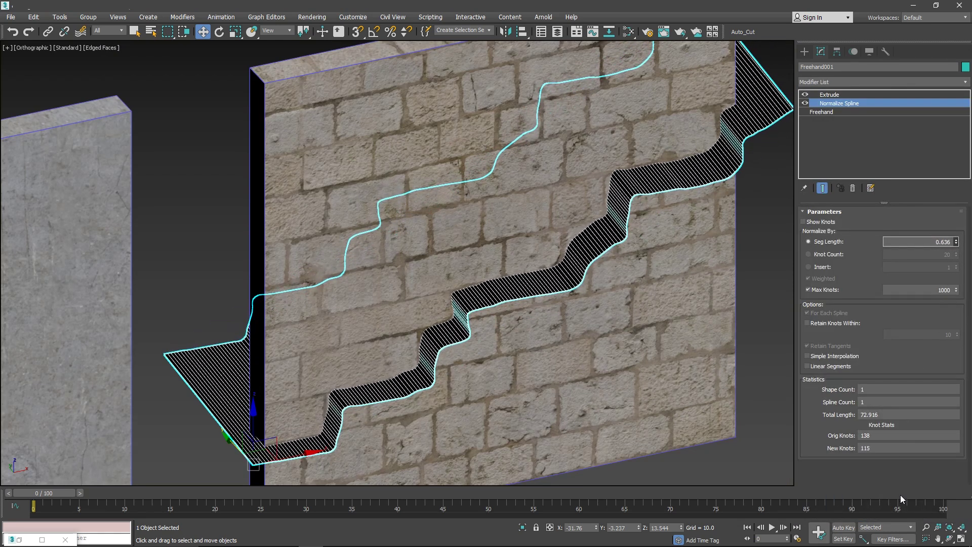
Increase the Extrude modifier's segments so the sheet is evenly subdivided, and add a Noise modifier above it
left_click(834, 94)
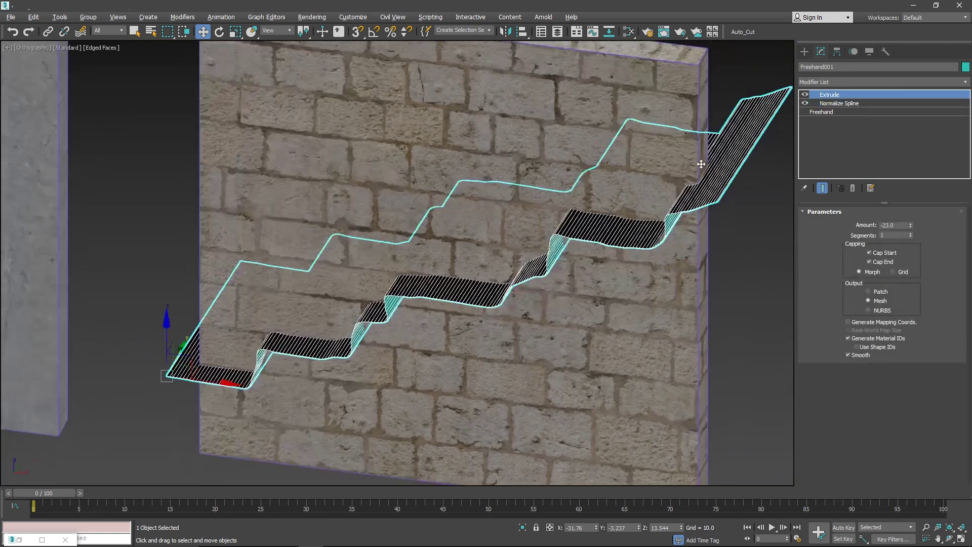
left_click_drag(912, 236, 912, 203)
left_click(965, 82)
type("noi")
key("Return")
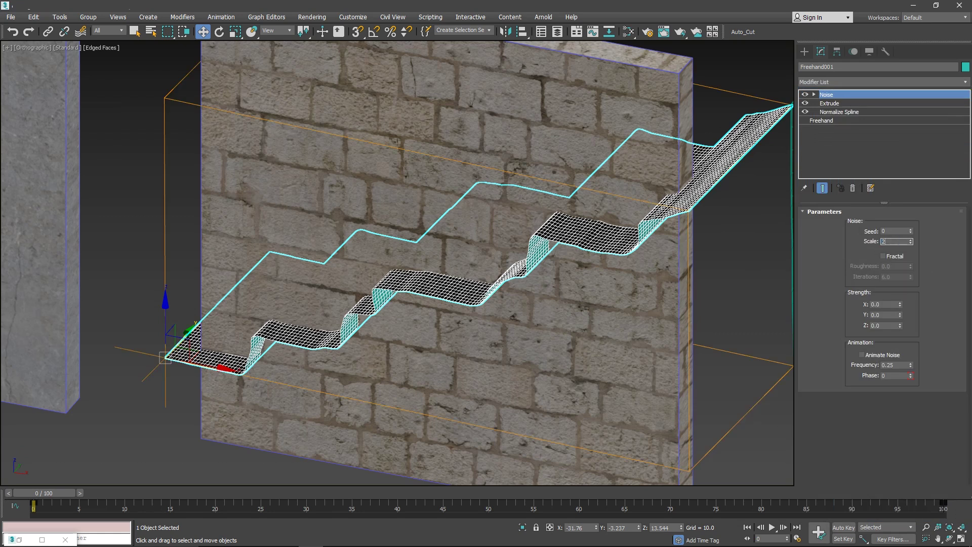
Set the Noise scale to 2, enable Fractal, and set the strength to 0.84 in Y and 0 in Z
type("2")
key("Return")
left_click(883, 256)
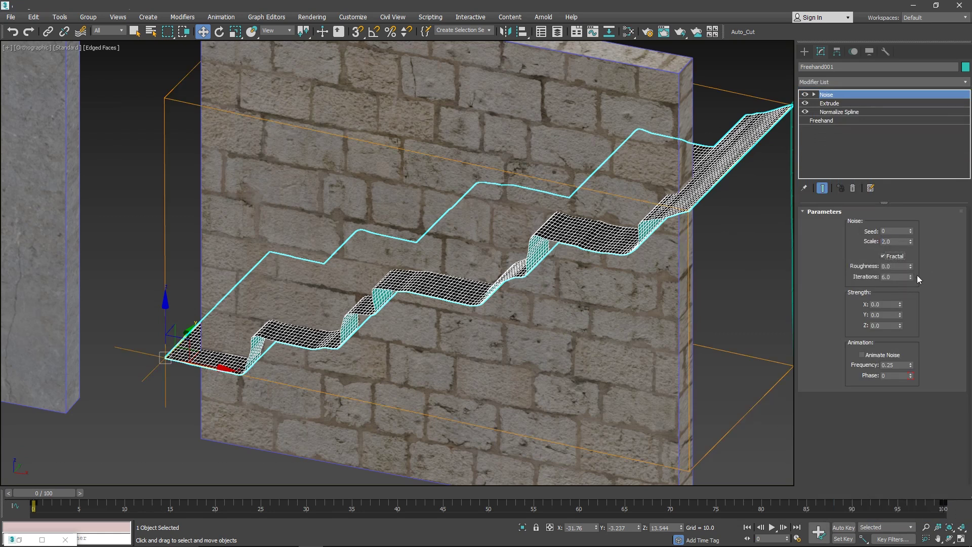
left_click_drag(900, 314, 896, 273)
right_click(900, 324)
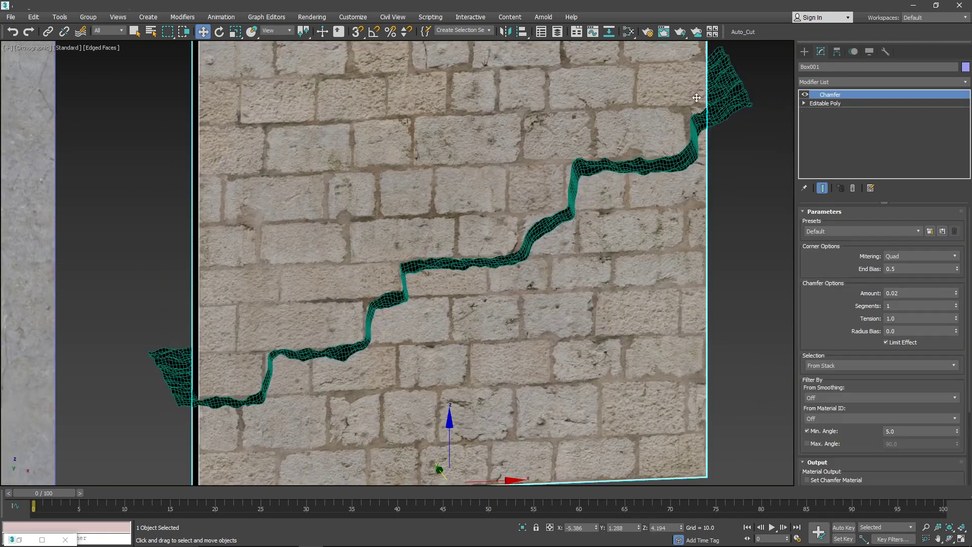
Convert the brick wall into a Boolean compound object and subtract the noisy Freehand001 sheet from it
left_click(804, 52)
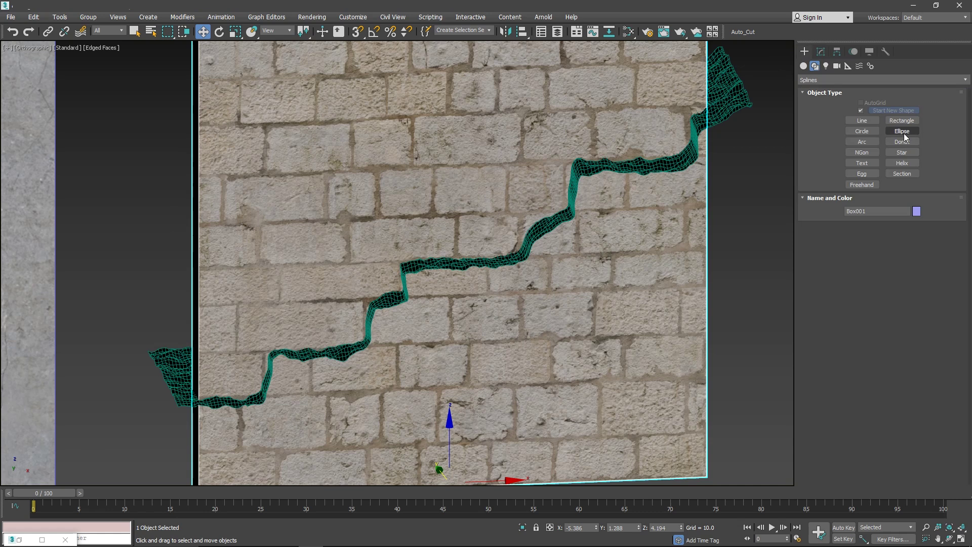
left_click(804, 66)
left_click(804, 66)
left_click(901, 79)
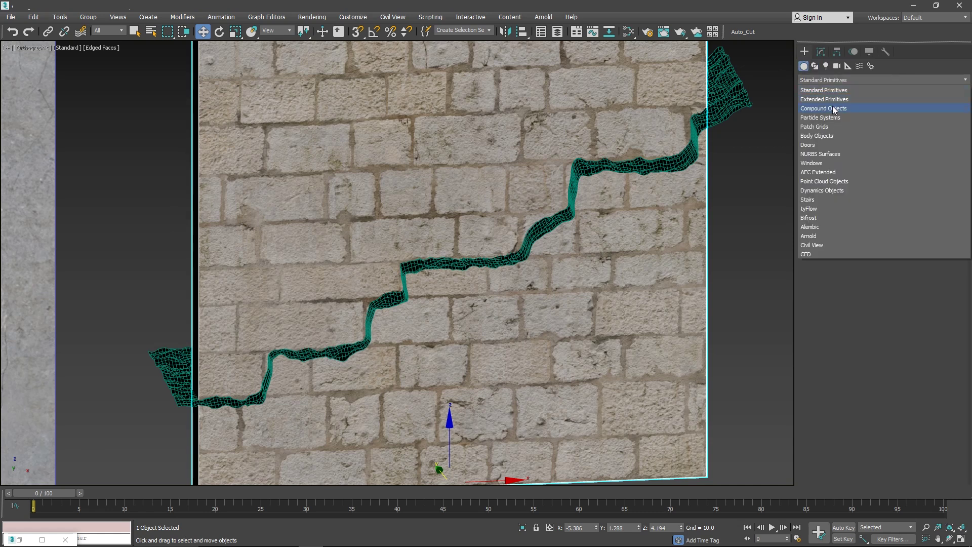
left_click(886, 106)
left_click(900, 165)
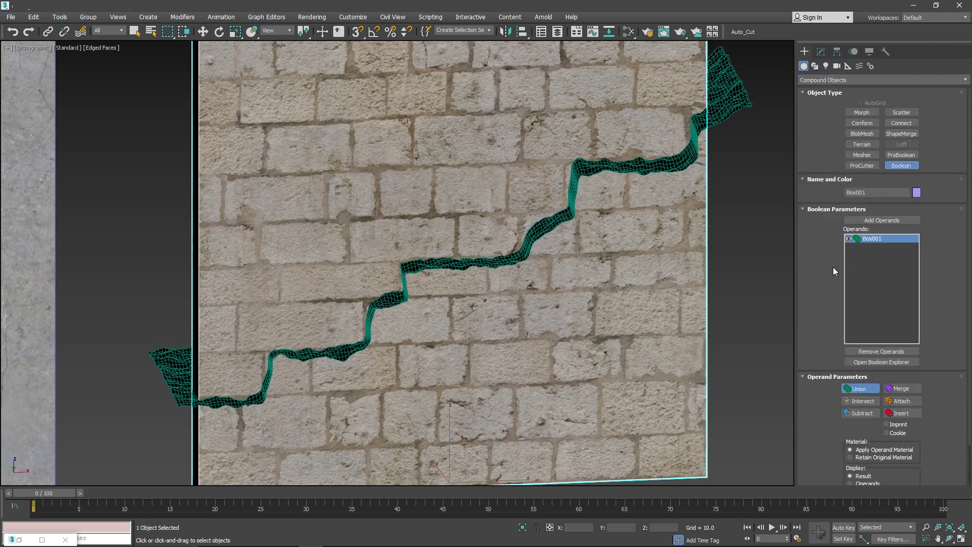
scroll(833, 267, "down", 2)
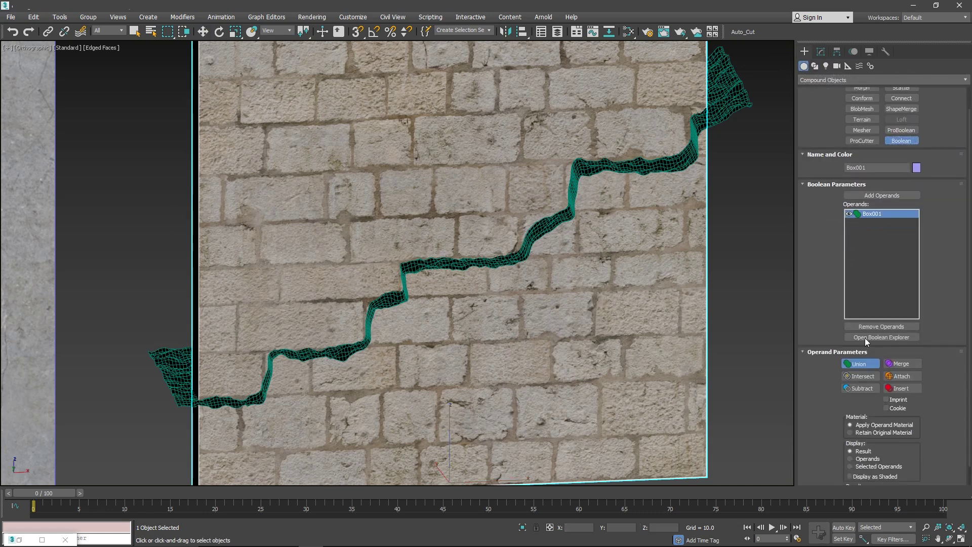
left_click(721, 110)
middle_click_drag(586, 145, 578, 195)
scroll(578, 196, "down", 2)
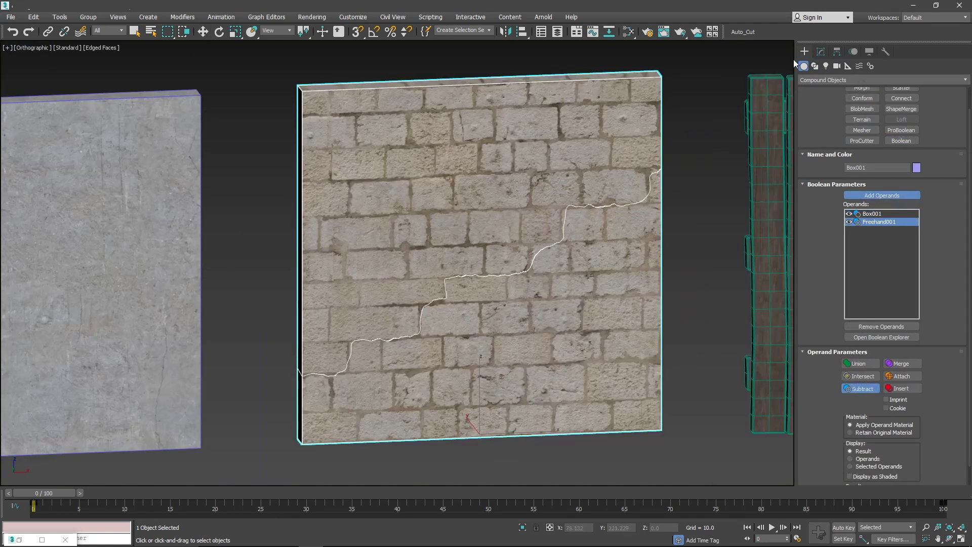
Add an Edit Poly modifier above the wall's Boolean and try to select the upper part as a separate element
key("w")
left_click(962, 82)
key("e")
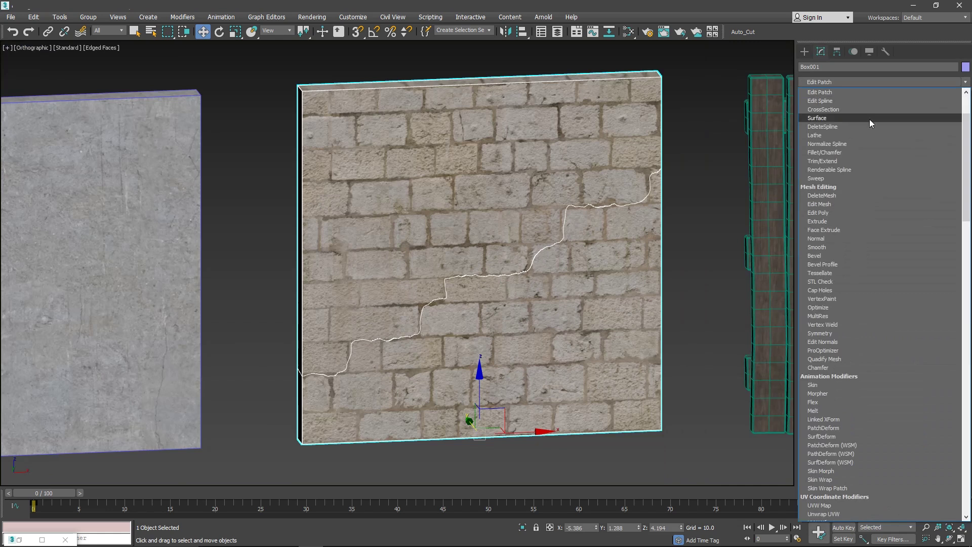
left_click(816, 213)
key("5")
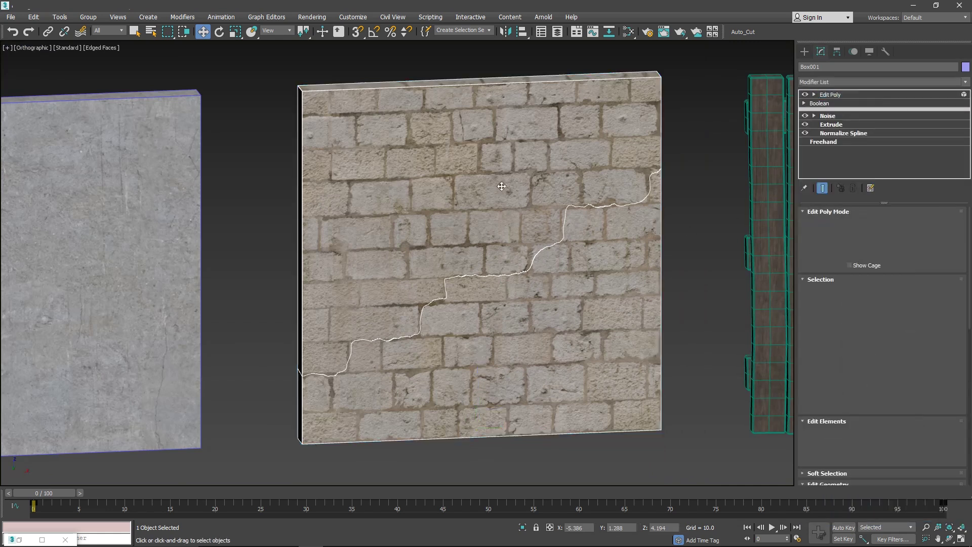
left_click(502, 186)
key("5")
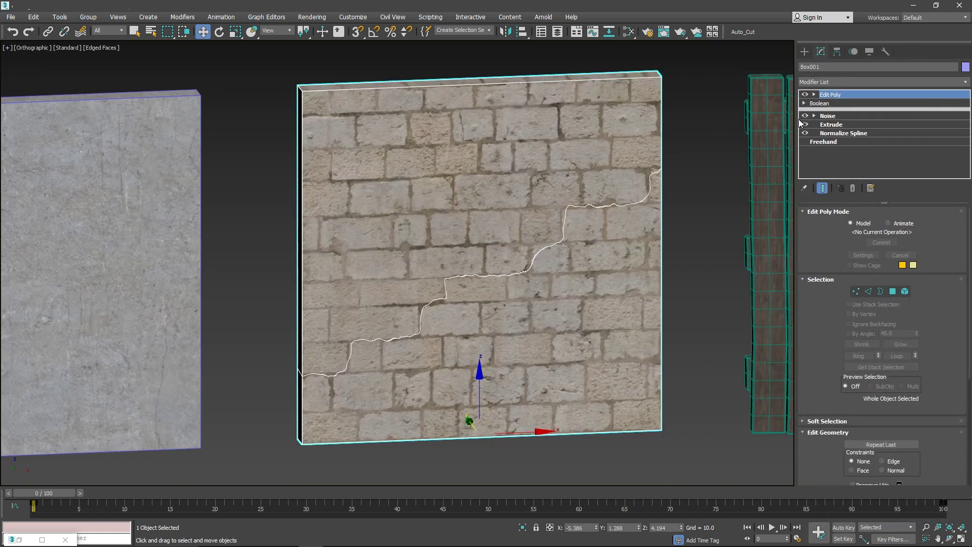
Add a Shell modifier above the cutting operand's Noise, with inner and outer amounts of 0
left_click(830, 116)
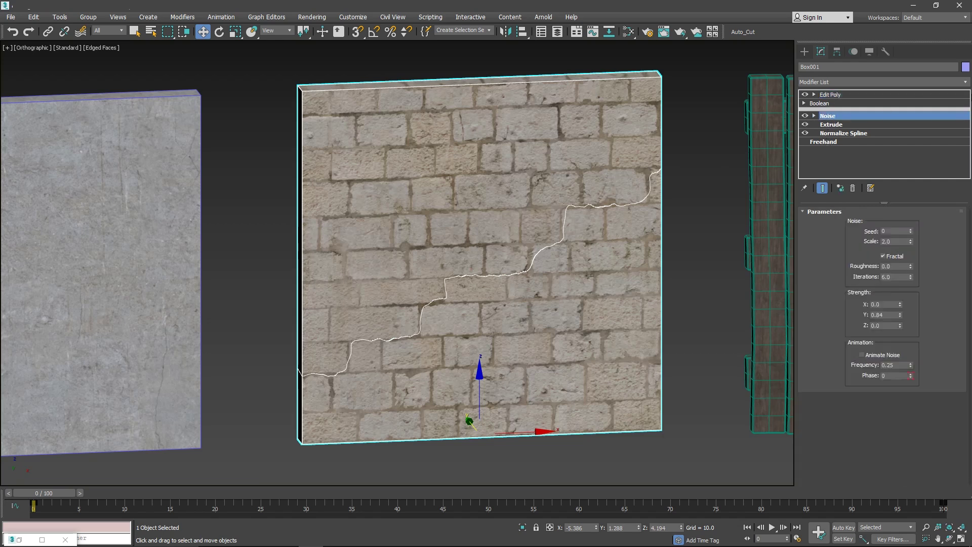
left_click(965, 85)
type("sh")
key("Return")
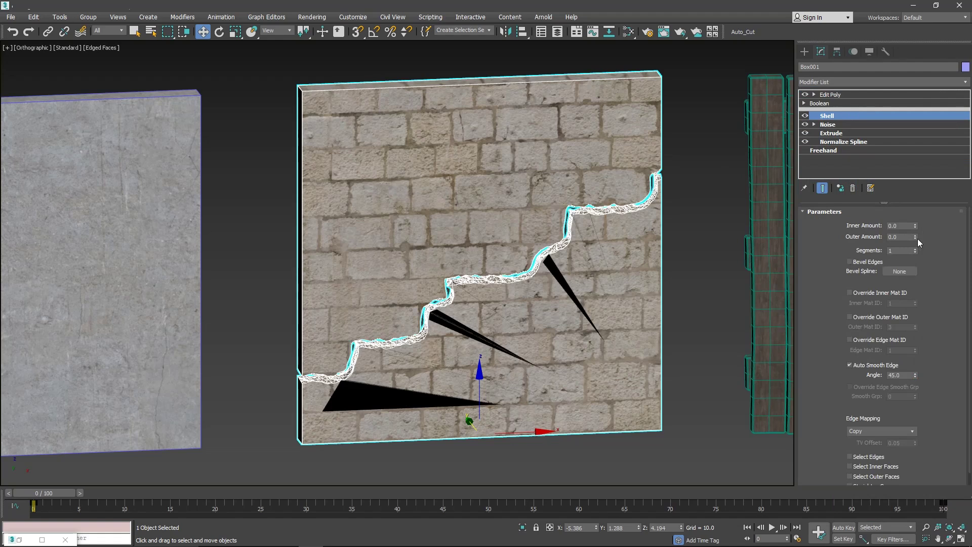
middle_click_drag(556, 255, 539, 254)
Select the wall's upper broken part as an element in the Edit Poly modifier
left_click(847, 96)
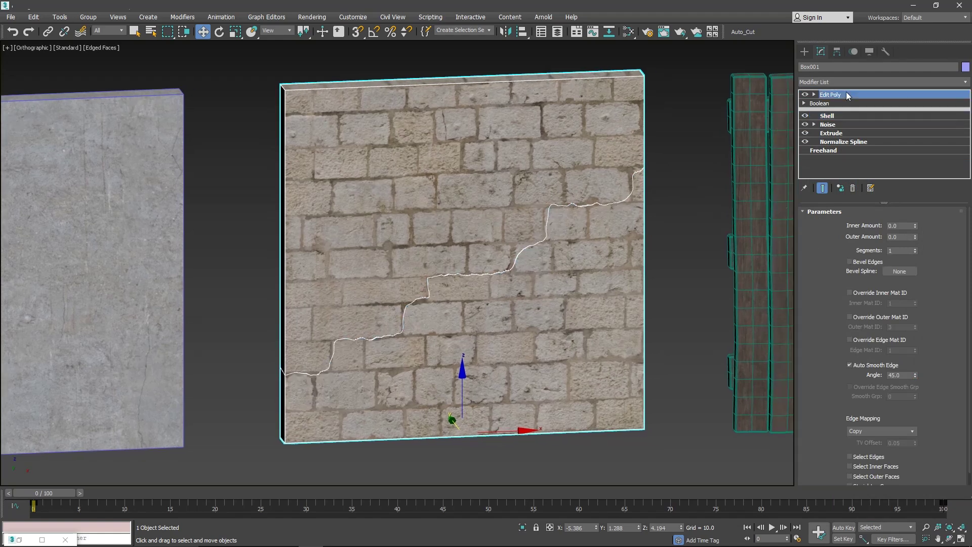
key("5")
left_click(477, 220)
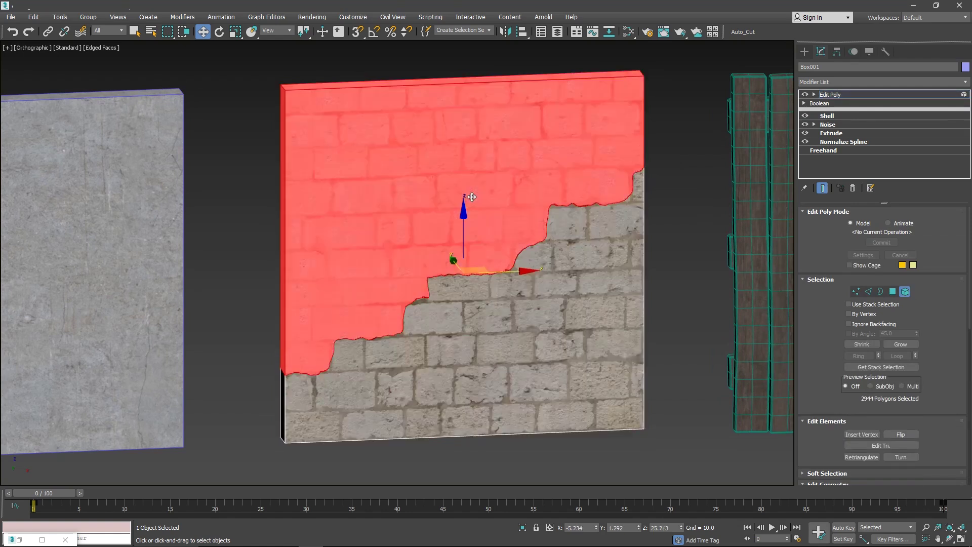
Leave element level on the wall's Edit Poly and search the modifier list for Randomize Elements
left_click(839, 95)
left_click(967, 82)
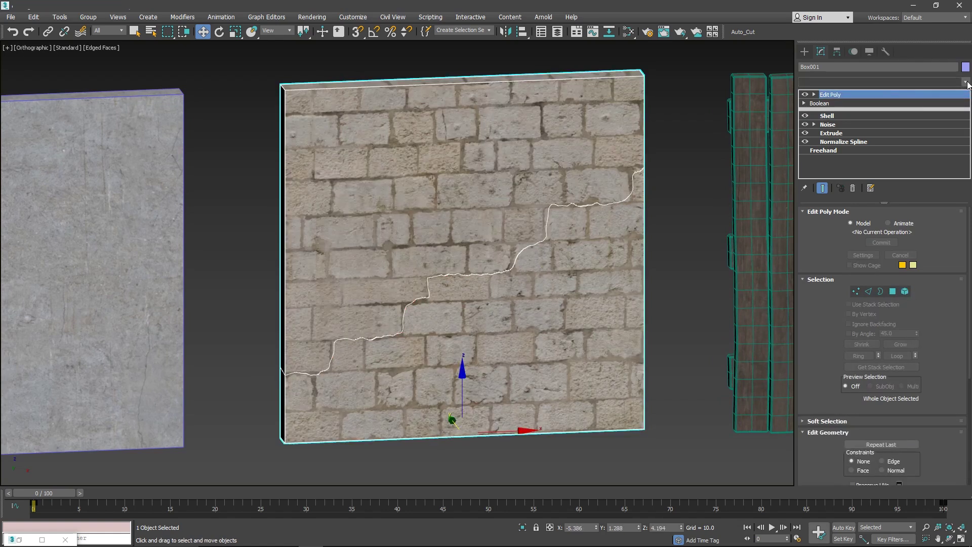
key("r")
key("r")
key("r")
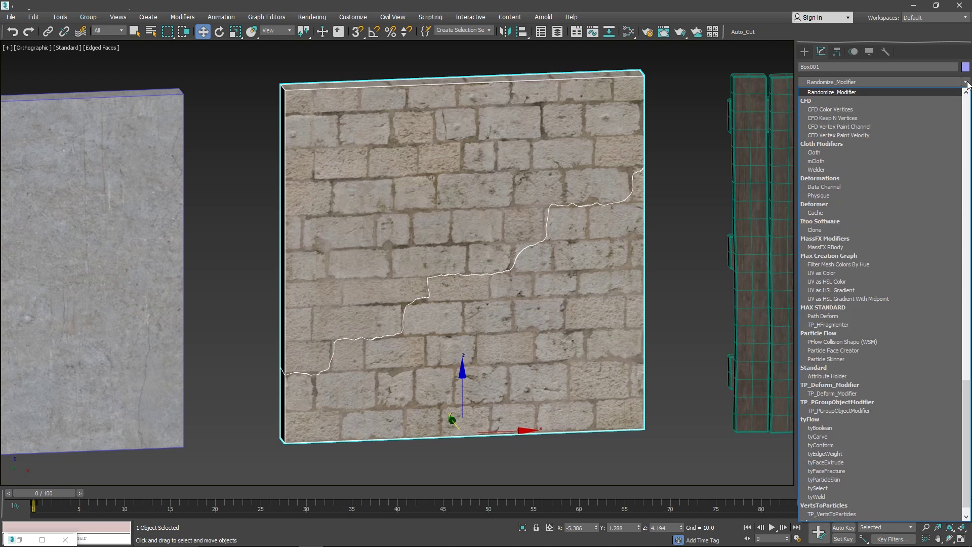
key("r")
key("r")
key("r")
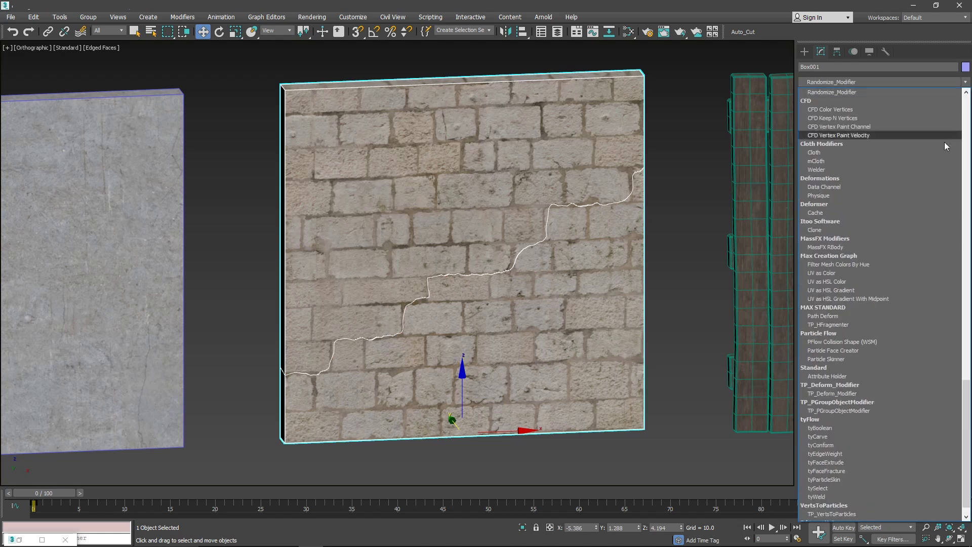
scroll(937, 212, "down", 1)
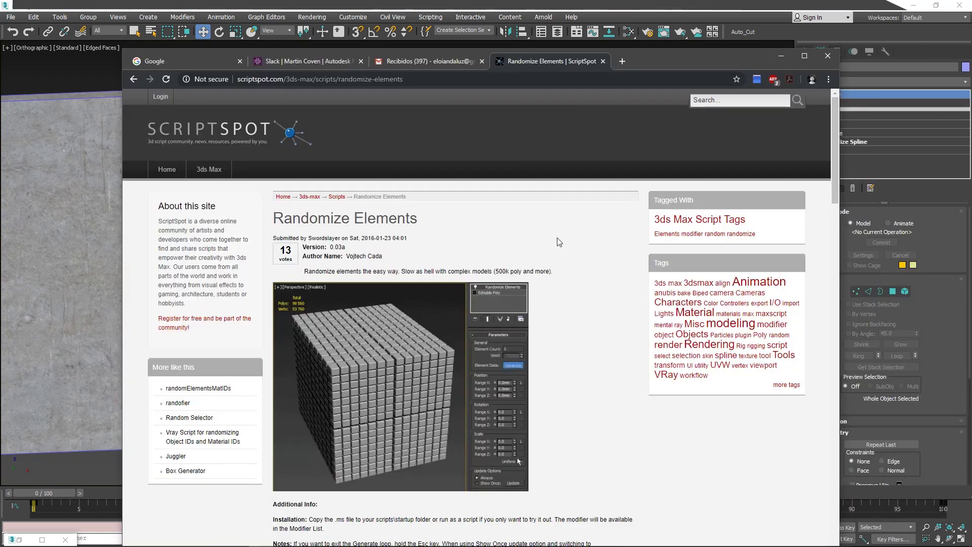
Read the Randomize Elements installation notes and attachment details on the ScriptSpot page, and return to 3ds Max
scroll(405, 324, "down", 3)
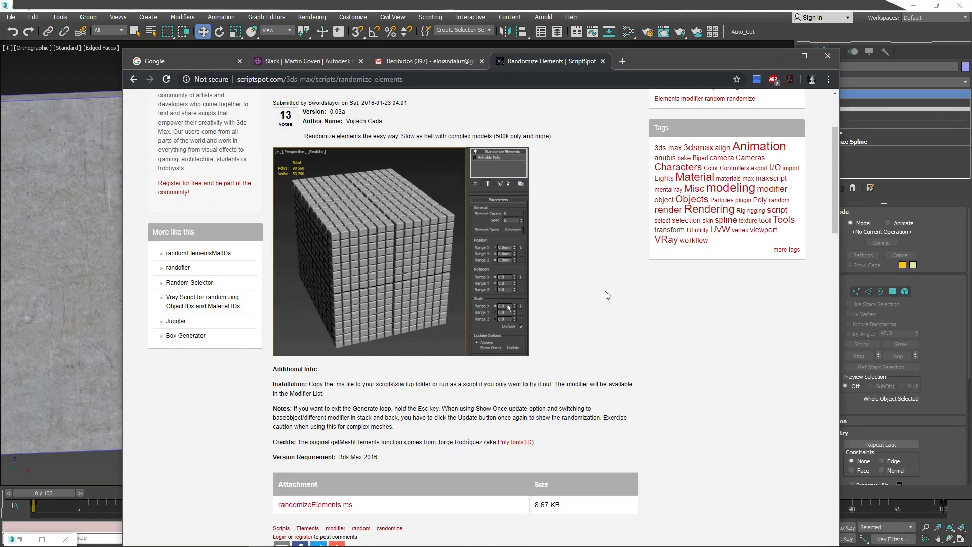
scroll(606, 293, "down", 3)
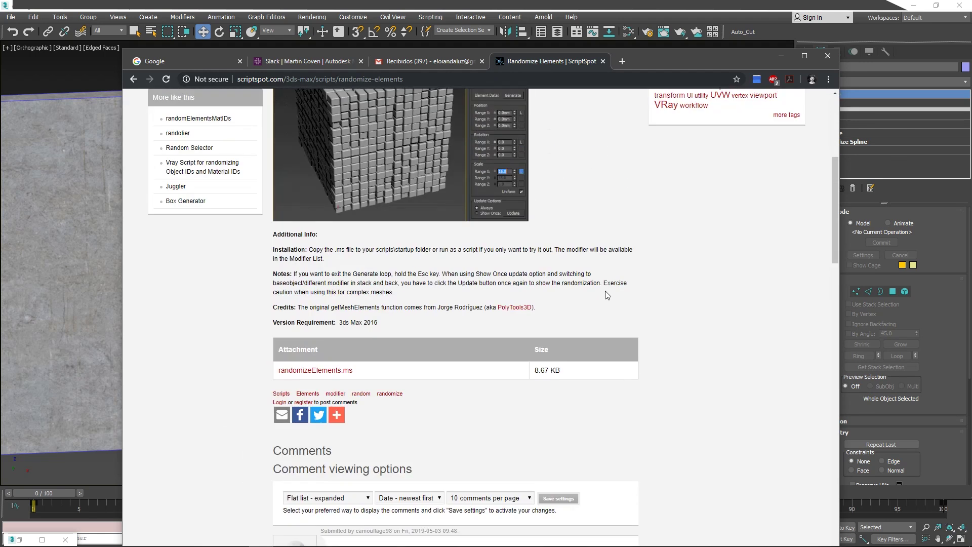
left_click(780, 56)
Add a Randomize Elements modifier above the brick wall's Edit Poly and generate its element data
left_click(963, 84)
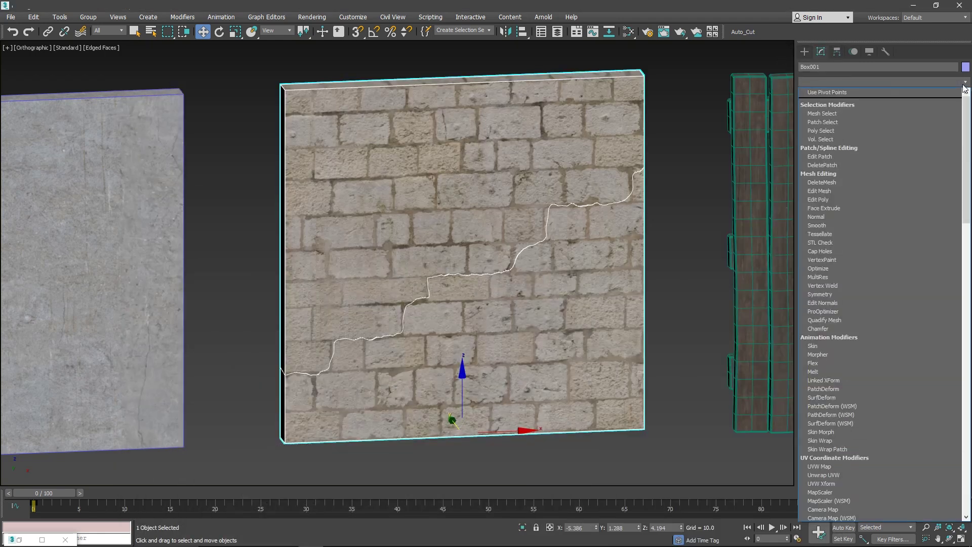
scroll(959, 88, "down", 10)
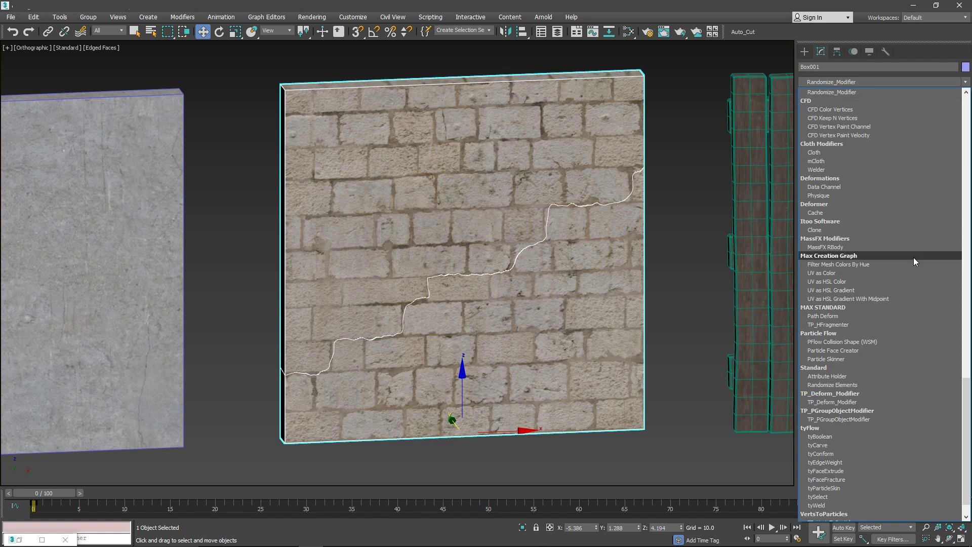
left_click(851, 385)
left_click(898, 255)
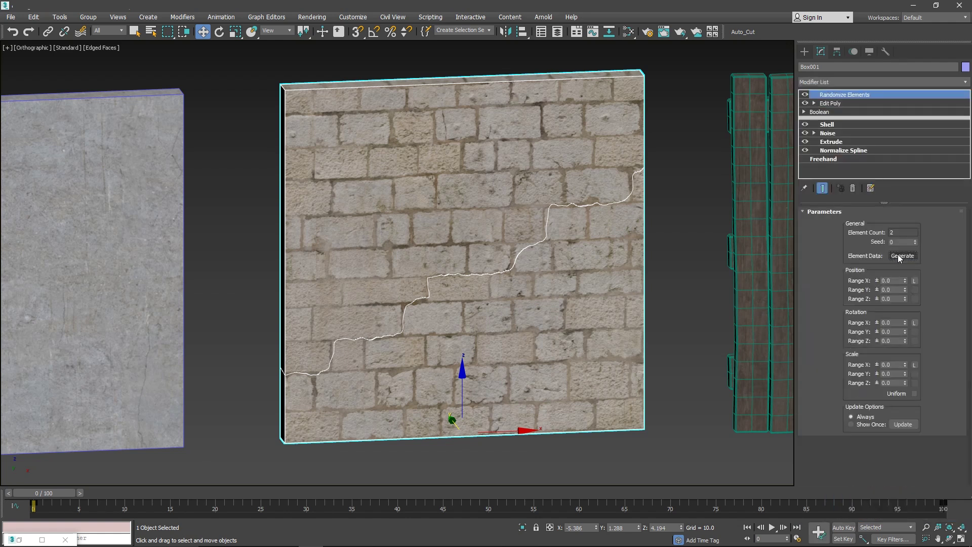
Set Randomize Elements' position X range to 1.9 and rotation X range to 14.6, and view the fragments without edged faces
mouse_move(905, 281)
left_mouse_down()
mouse_move(905, 263)
mouse_move(906, 271)
left_mouse_up()
left_click_drag(905, 322, 907, 248)
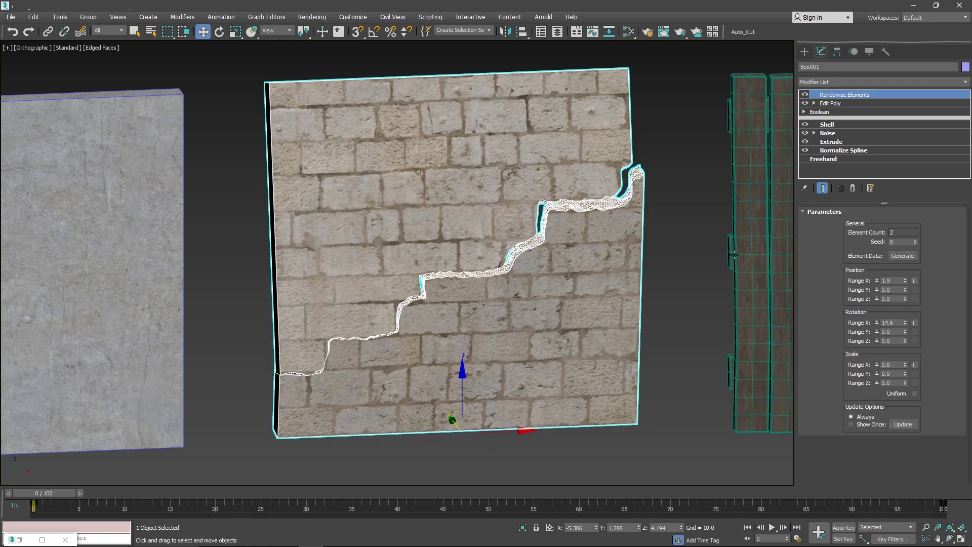
left_click(671, 270)
key("F4")
middle_click_drag(578, 277, 598, 269)
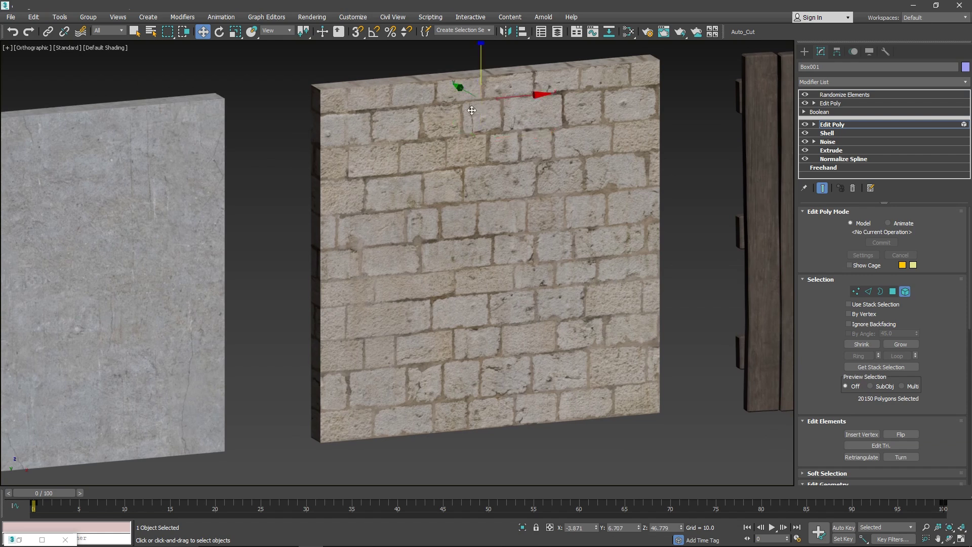
Show edged faces and lower the copied cutting element in the operand's Edit Poly to reposition the upper crack
key("F4")
middle_click_drag(505, 133, 468, 141)
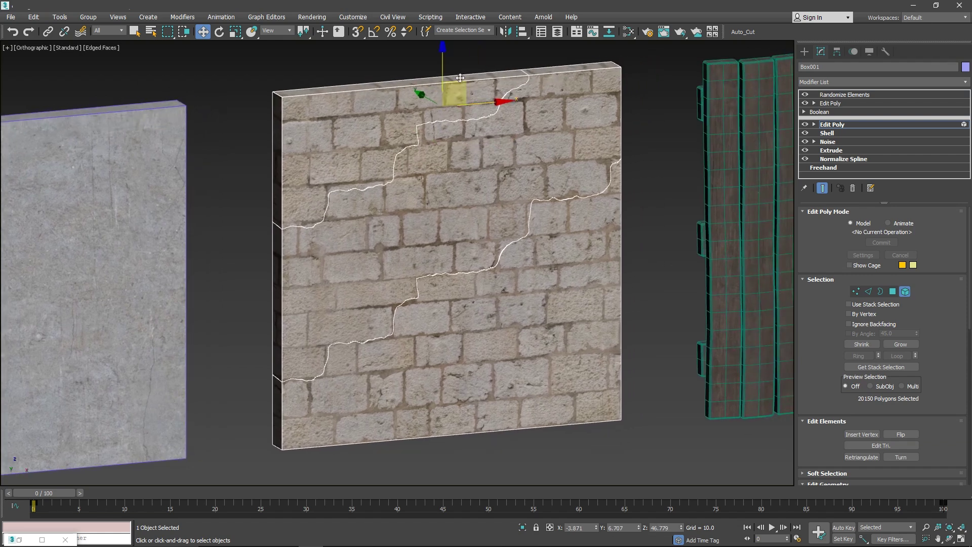
left_click(469, 110)
left_click_drag(467, 91, 467, 93)
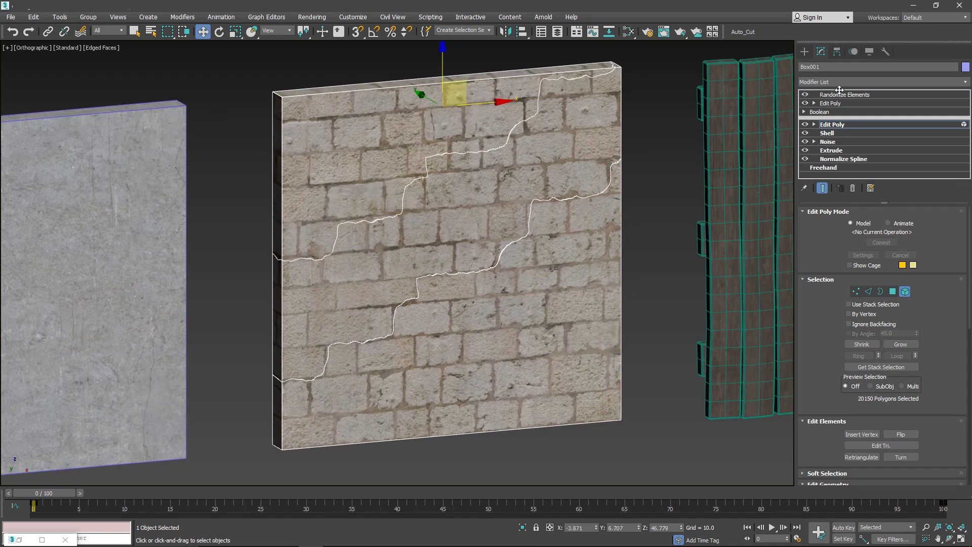
Regenerate the element data in Randomize Elements, update the wall's fragments and turn off edged faces
left_click(848, 96)
left_click(906, 425)
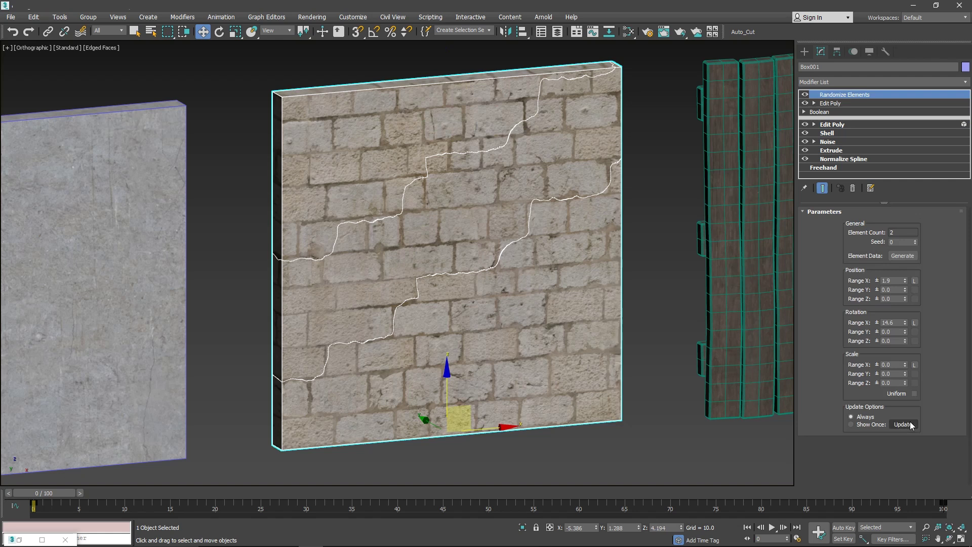
left_click(904, 256)
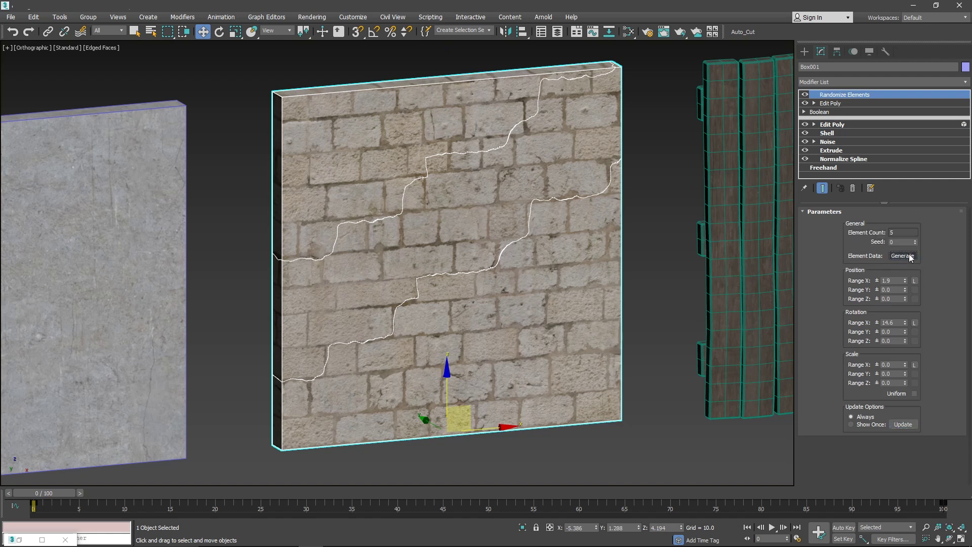
left_click(904, 425)
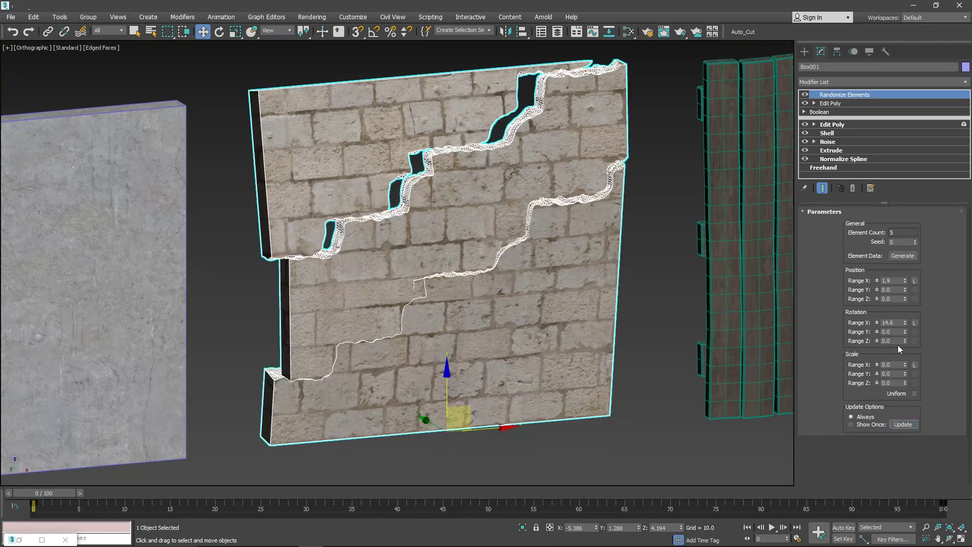
middle_click_drag(572, 207, 527, 222)
key("F4")
Examine the brick wall's material nodes in the Slate Material Editor and close the editor
key("m")
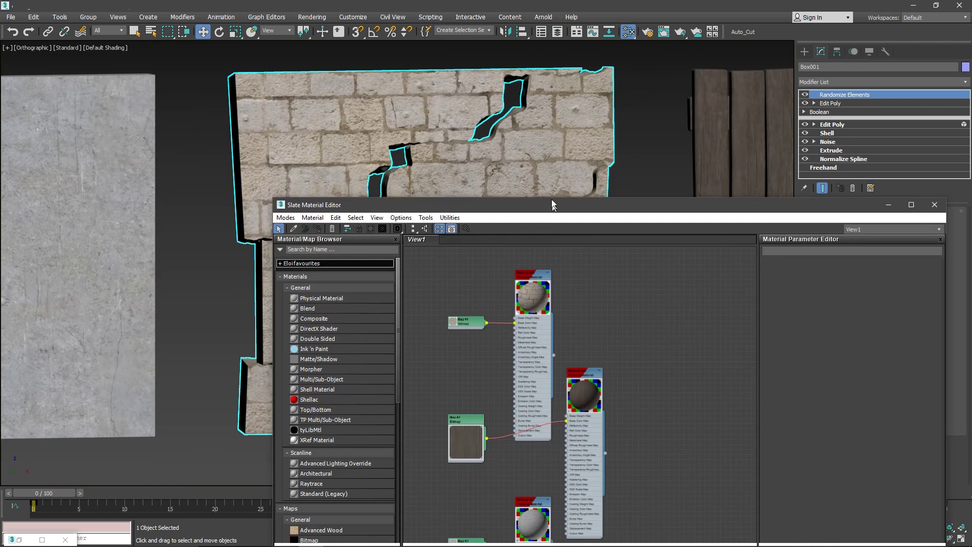
left_click_drag(527, 225, 441, 181)
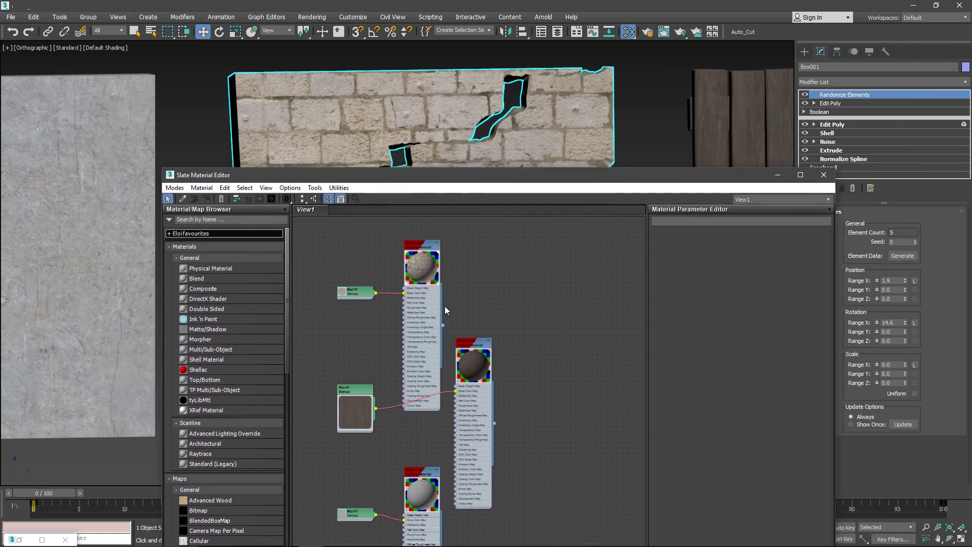
scroll(424, 277, "up", 2)
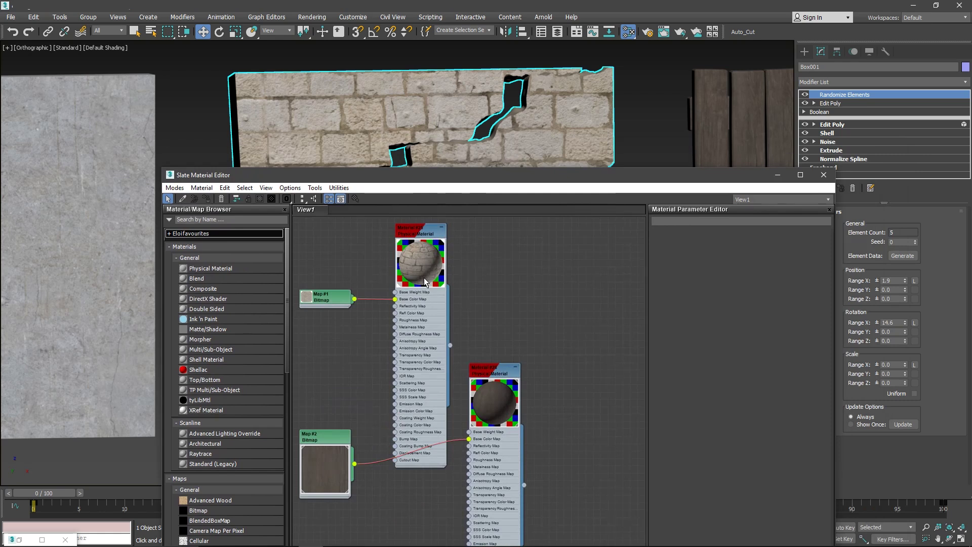
left_click(824, 175)
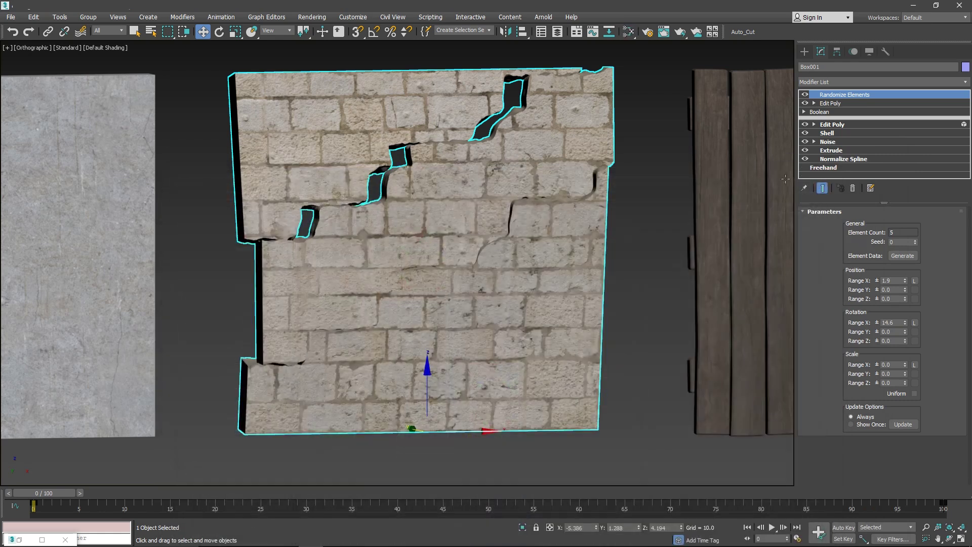
Review the operand material options of the wall's Boolean and return to Randomize Elements
left_click(836, 112)
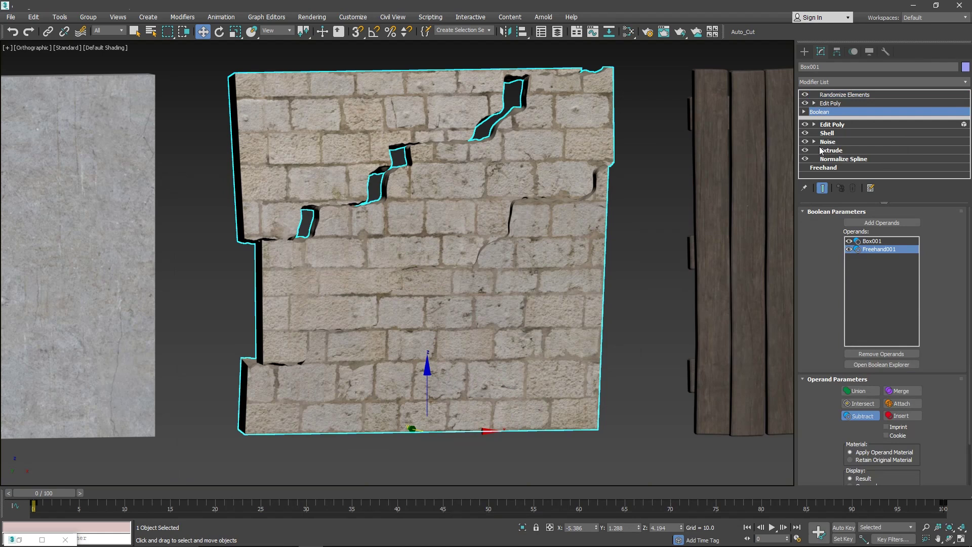
left_click_drag(836, 330, 837, 276)
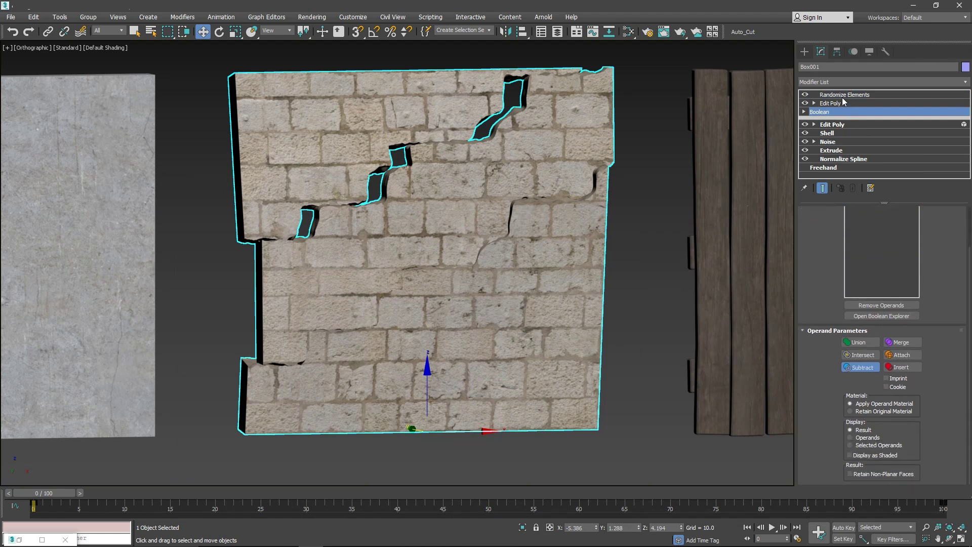
left_click(832, 104)
left_click(890, 94)
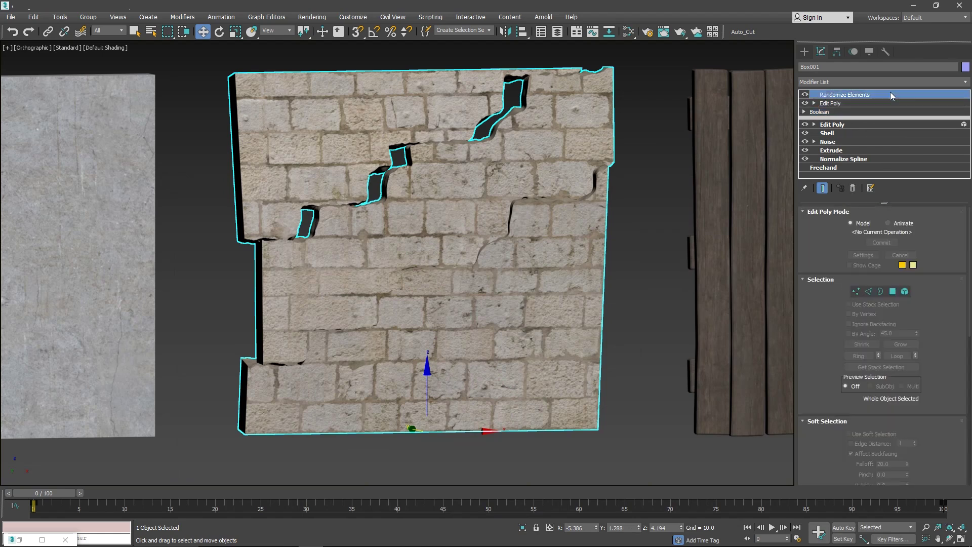
Add an Edit Poly modifier above Randomize Elements and check the material ID of a polygon on the upper crack
left_click(881, 82)
left_click(843, 131)
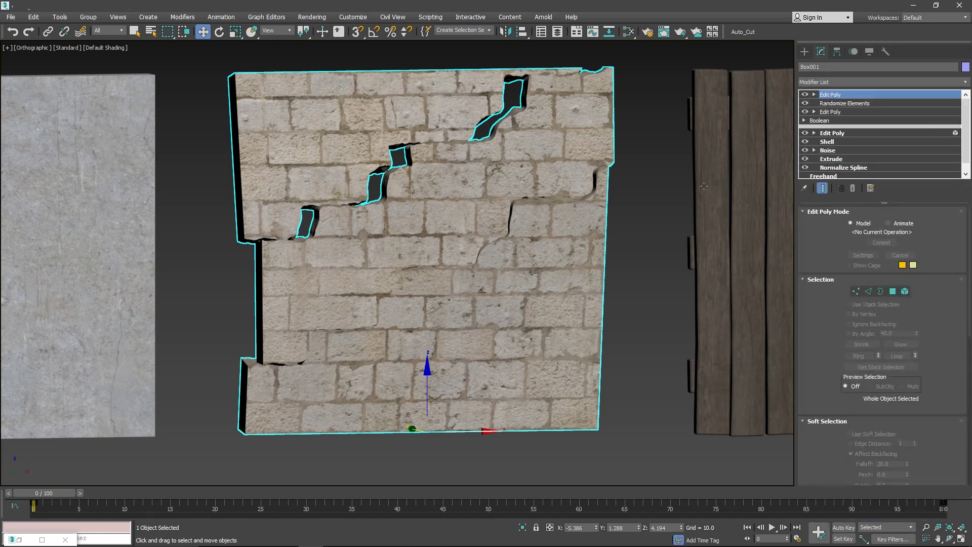
key("4")
left_click(484, 138)
middle_click_drag(486, 138, 491, 174, "alt")
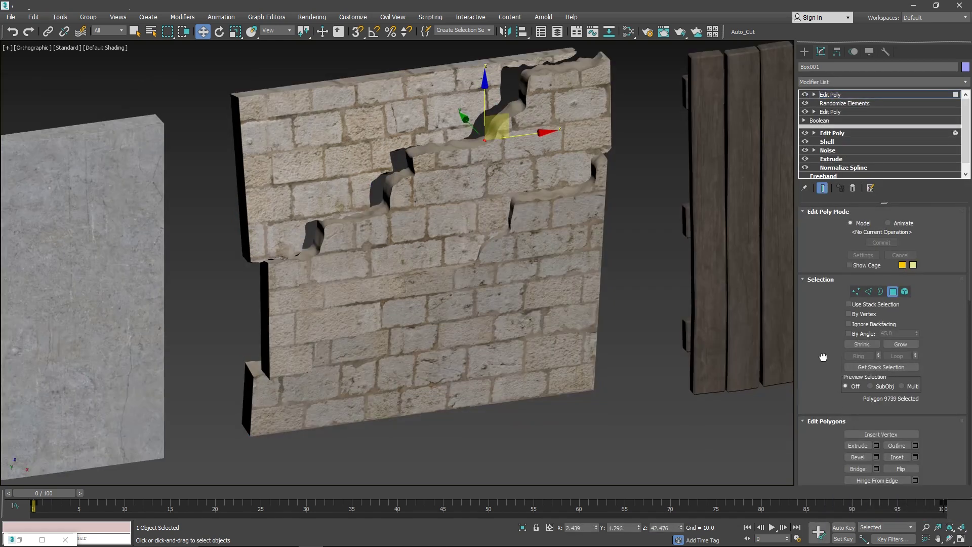
scroll(823, 357, "down", 8)
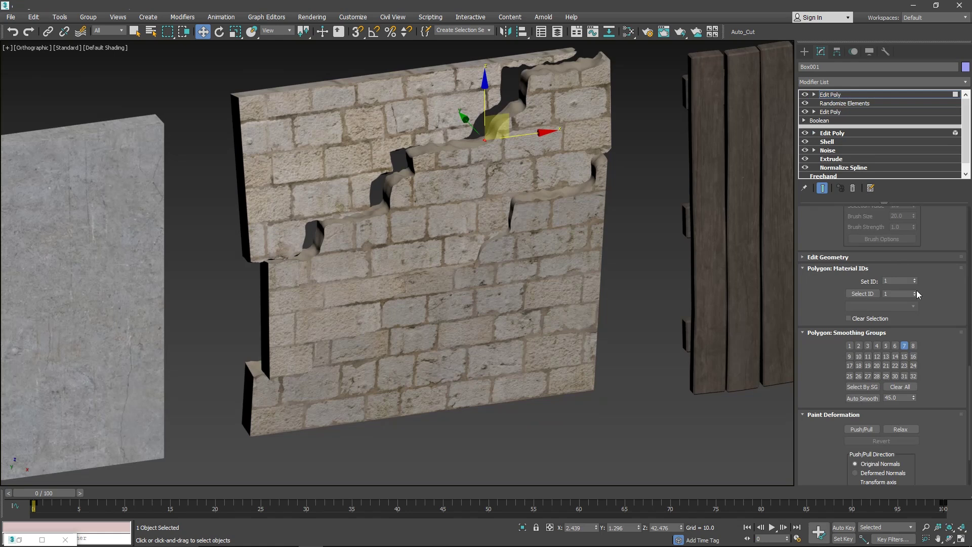
left_click(833, 97)
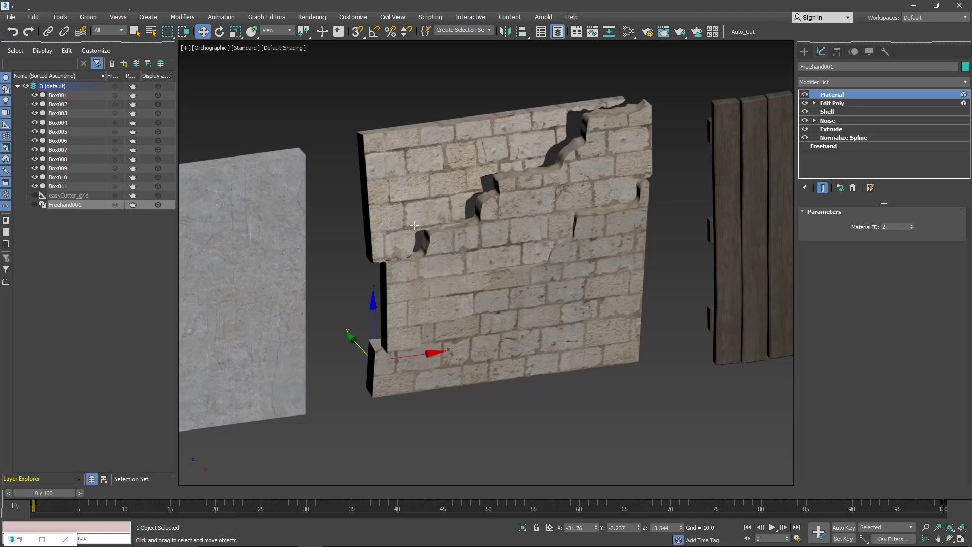
Create a Multi/Sub-Object material with the brick material in slot 1 and the dark wood material in slot 2
key("m")
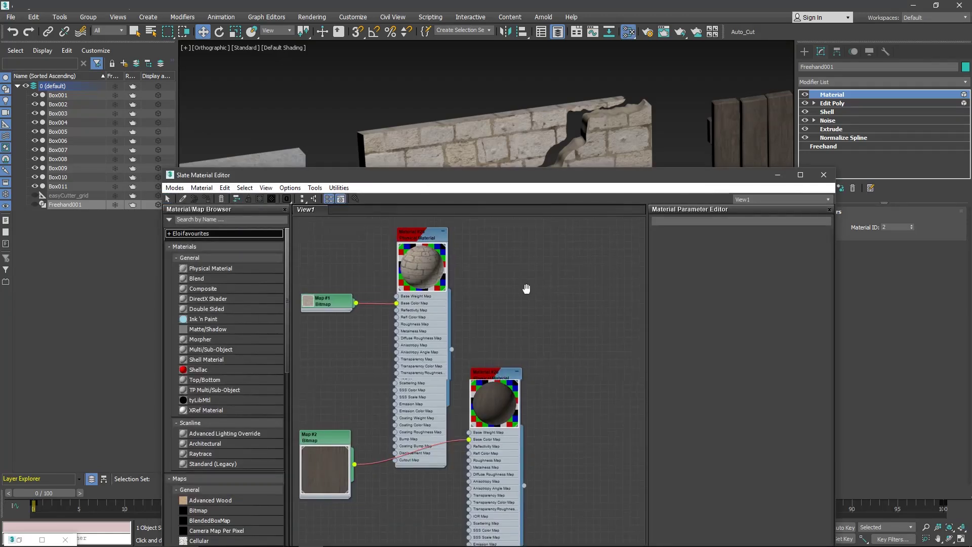
middle_click_drag(526, 288, 528, 302)
right_click(518, 273)
left_click(535, 286)
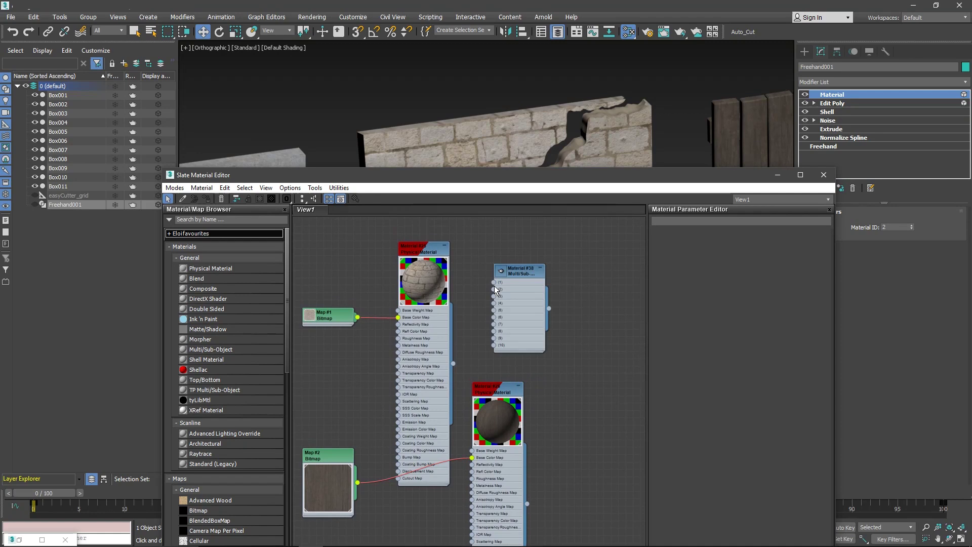
left_click_drag(493, 282, 453, 362)
left_click_drag(430, 259, 414, 243)
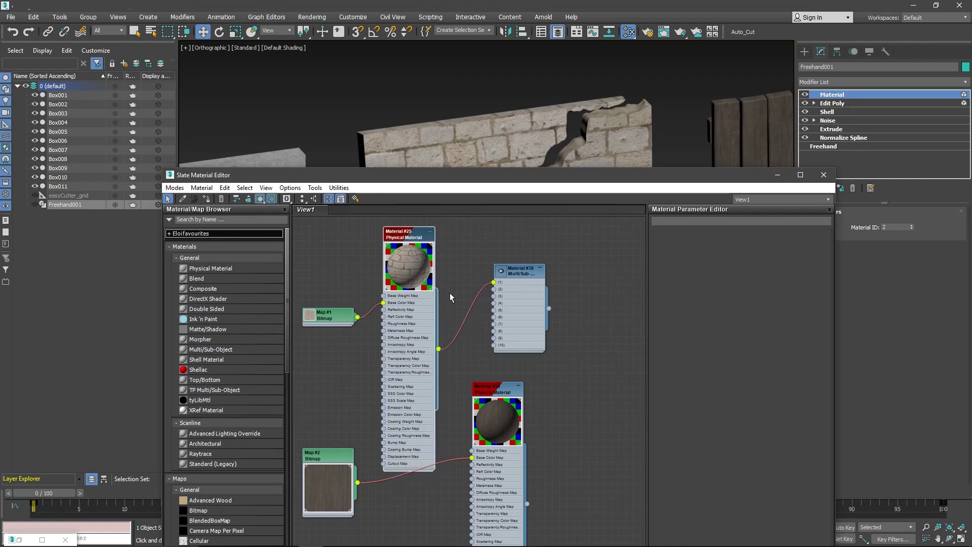
left_click_drag(494, 293, 527, 504)
left_click_drag(457, 178, 466, 221)
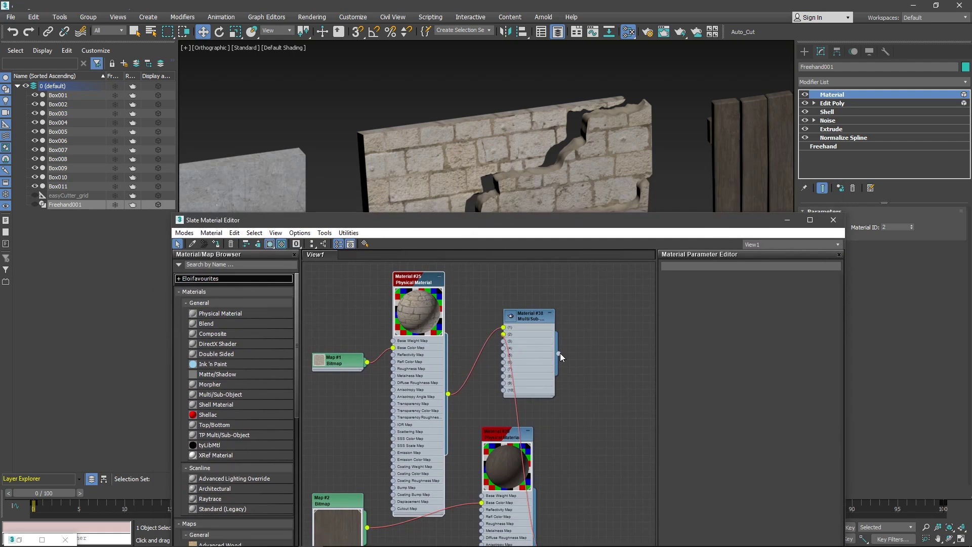
Unhide the Freehand001 cutting sheet, assign the Multi/Sub-Object material to it, and hide it again
left_click(34, 204)
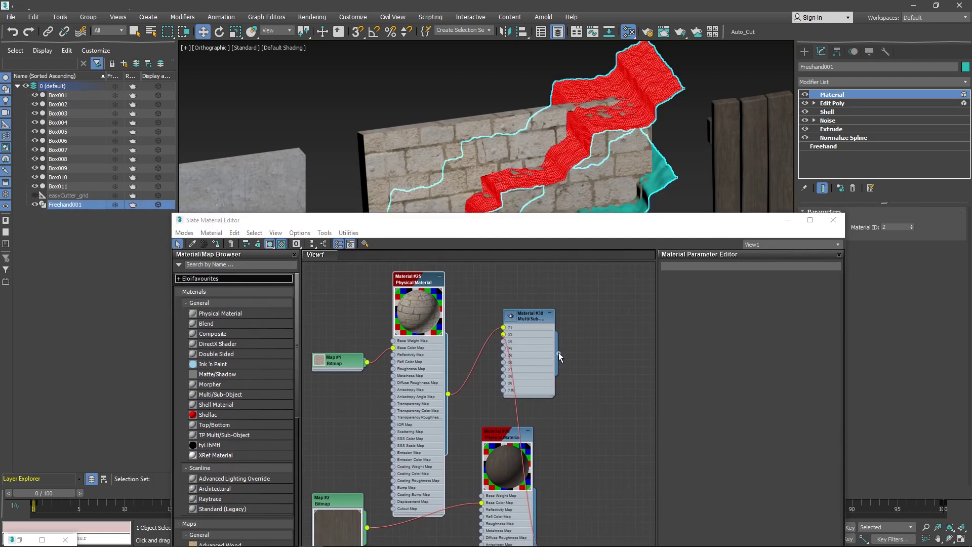
left_click_drag(558, 354, 668, 89)
left_click(35, 205)
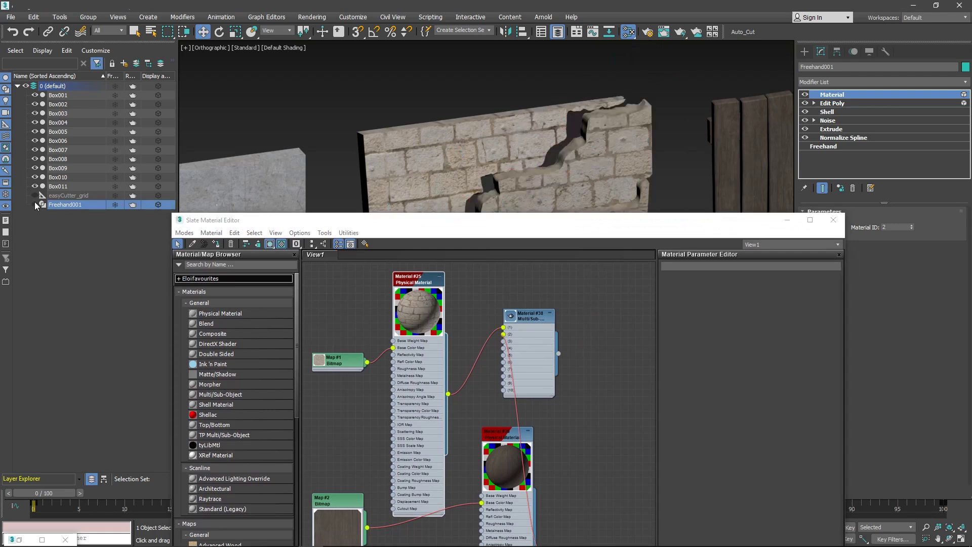
left_click(833, 220)
Remove the Freehand001 operand from the brick wall's Boolean and add the Freehand001 cutting sheet again as a Subtract operand
left_click(485, 152)
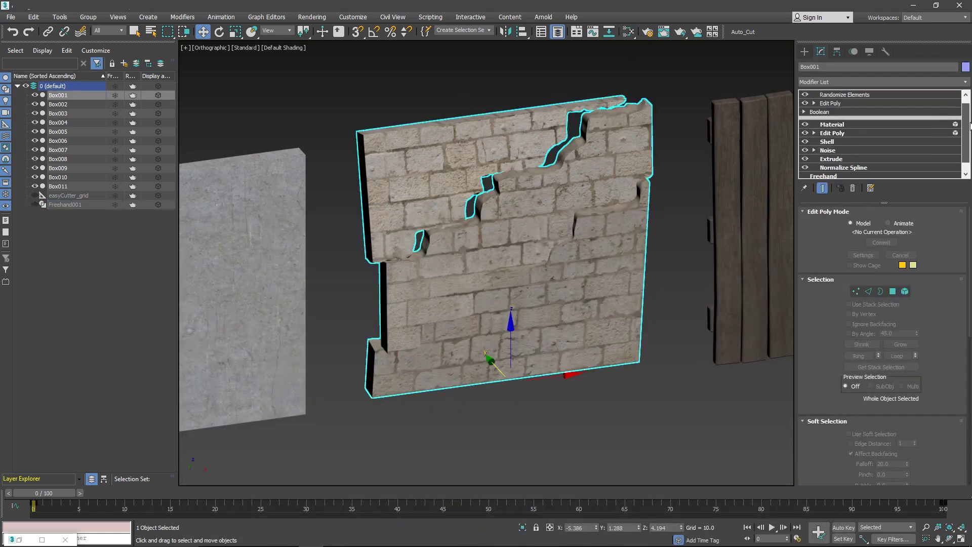
left_click(819, 120)
left_click(804, 121)
left_click(825, 129)
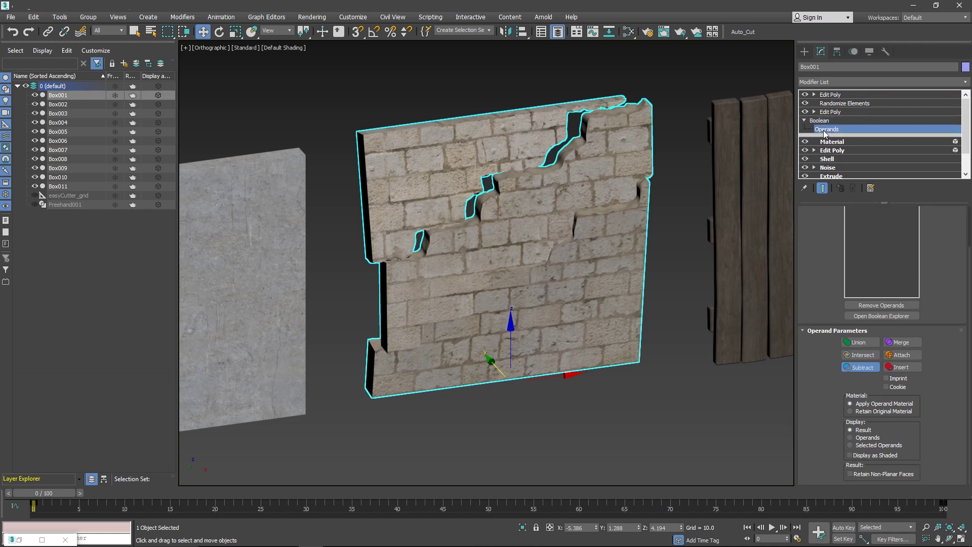
left_click_drag(833, 208, 833, 256)
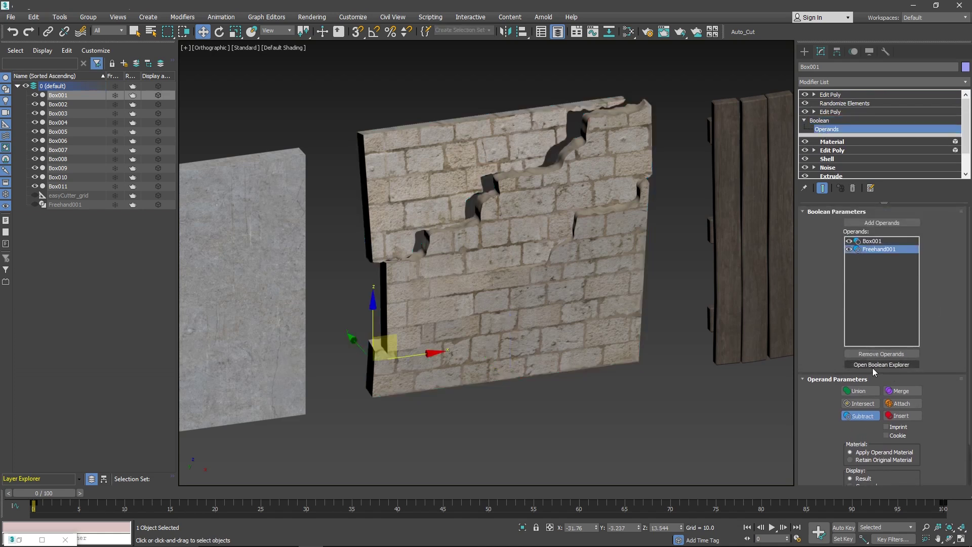
left_click(882, 354)
left_click(871, 223)
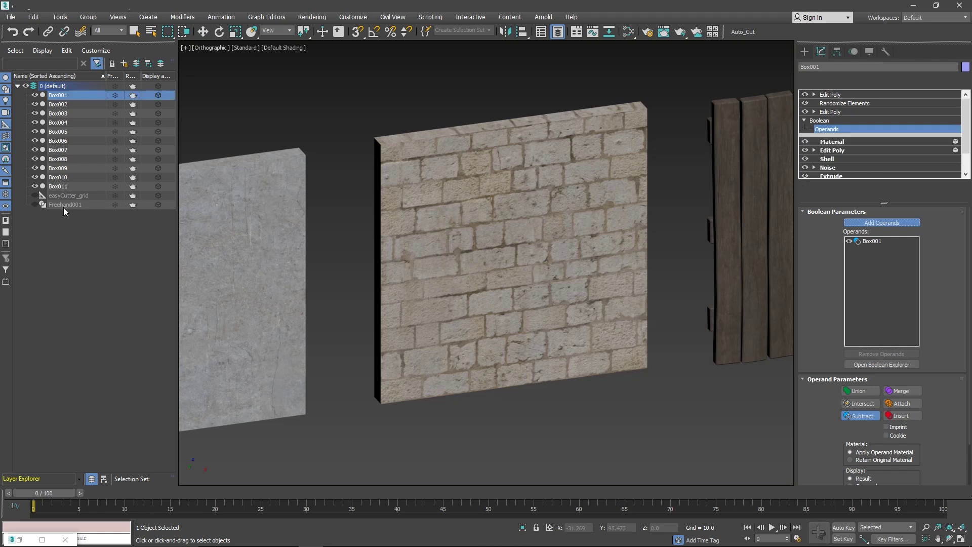
left_click(532, 210)
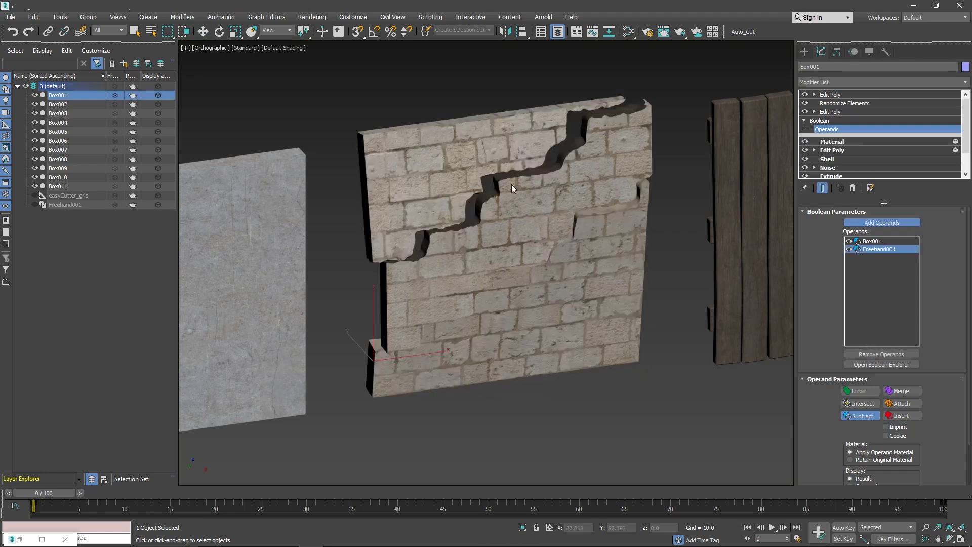
scroll(575, 192, "up", 6)
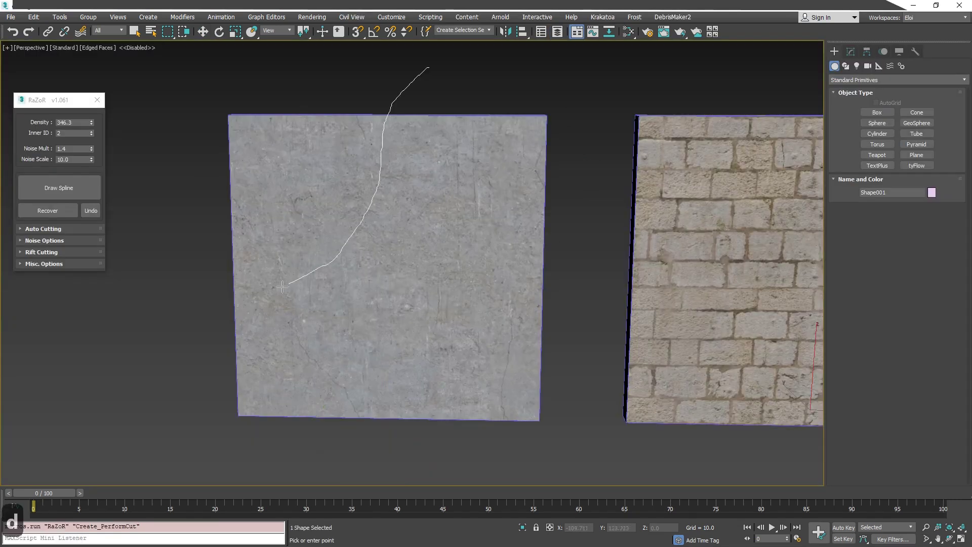
With RaZoR, cut the concrete wall along a freehand line from its upper edge to the left edge, then from that cut to the right edge
mouse_move(276, 293)
left_mouse_down()
mouse_move(173, 342)
mouse_move(145, 334)
left_mouse_up()
key("d")
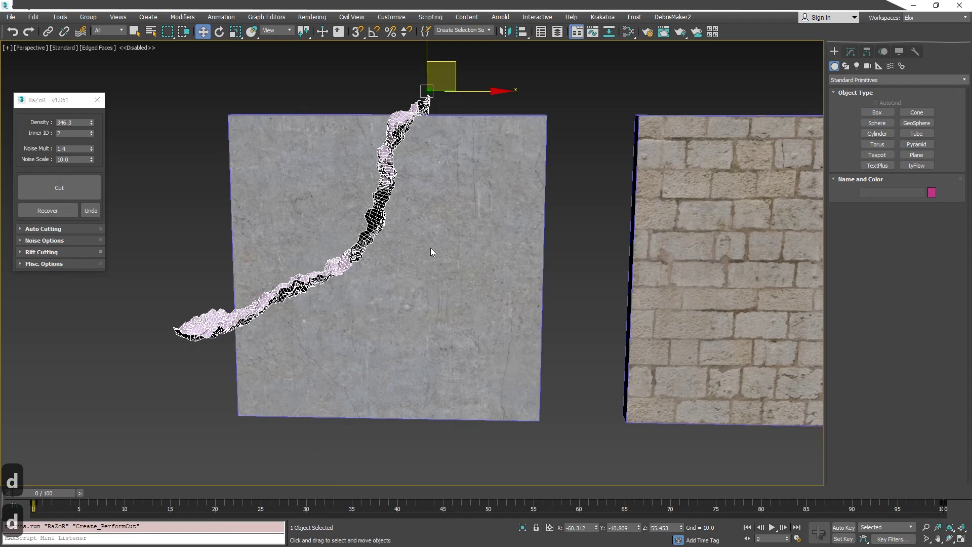
key("d")
mouse_move(360, 117)
left_mouse_down()
mouse_move(414, 237)
mouse_move(587, 350)
left_mouse_up()
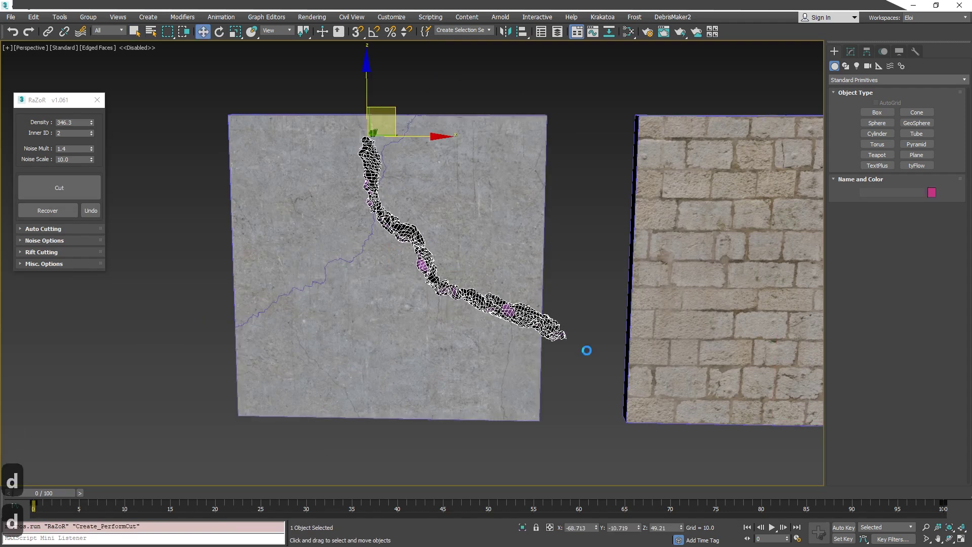
Select the lower concrete fragment and set the shaded display to Object Color
left_click(519, 319)
middle_click_drag(509, 319, 513, 310, "alt")
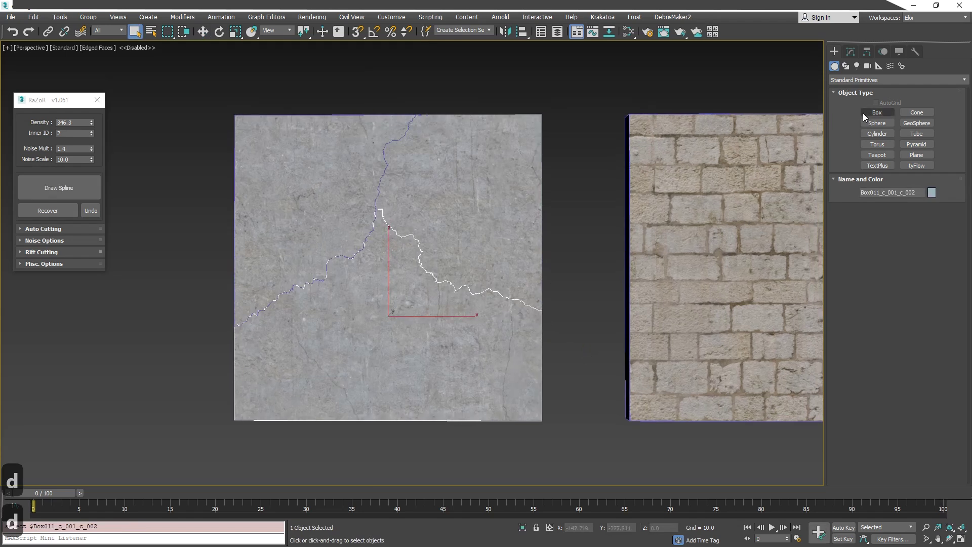
left_click(899, 51)
left_click(913, 116)
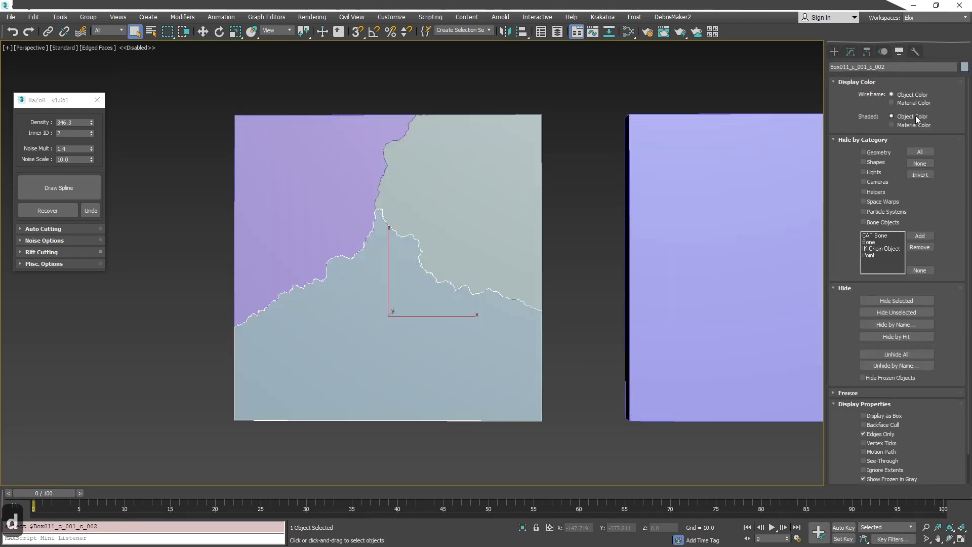
Cut the lower fragment diagonally toward its lower-left corner, and cut the upper fragments from the upper edge to the right edge
key("d")
mouse_move(451, 234)
left_mouse_down()
mouse_move(388, 329)
mouse_move(155, 445)
left_mouse_up()
key("d")
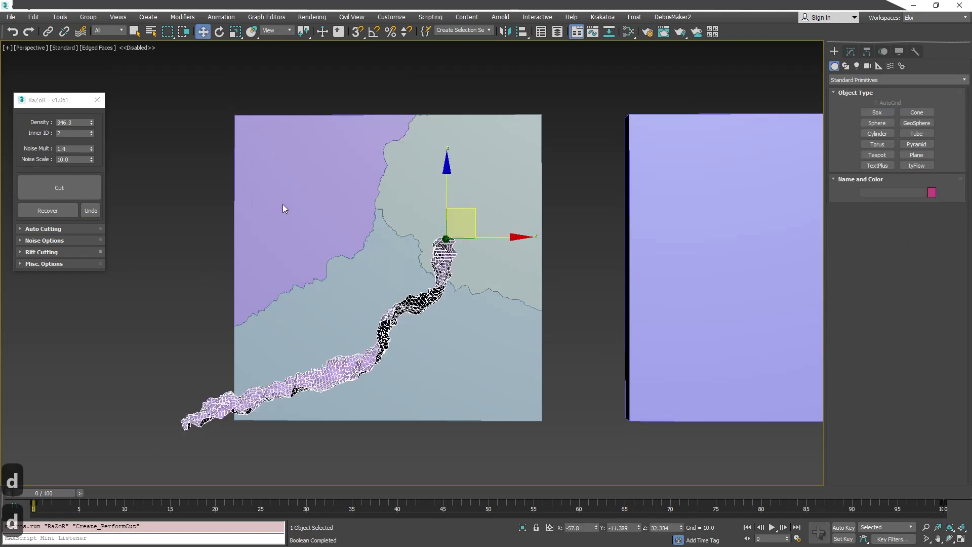
key("d")
mouse_move(322, 67)
left_mouse_down()
mouse_move(433, 176)
mouse_move(621, 241)
left_mouse_up()
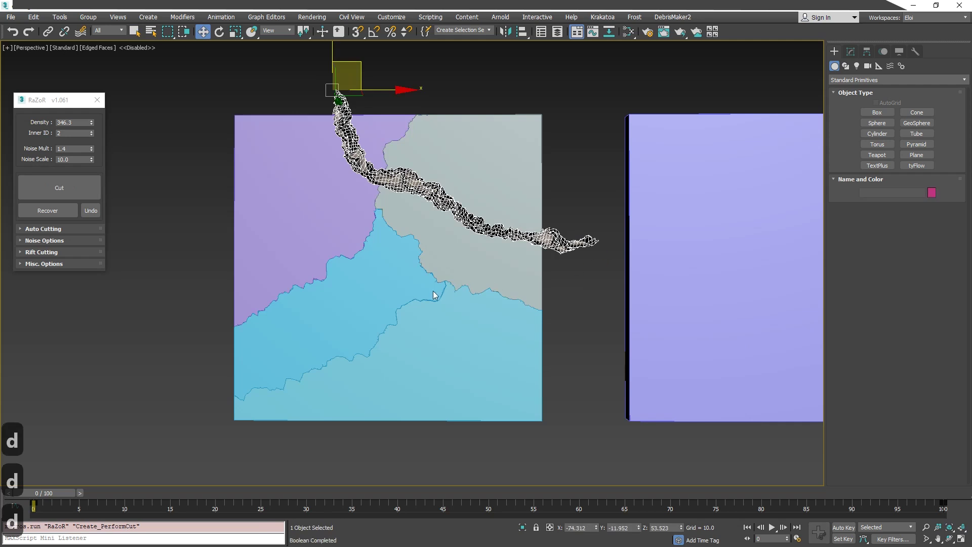
Split the upper-left fragment with a freehand cut curving from the wall's left edge down to the diagonal crack
left_click(297, 217)
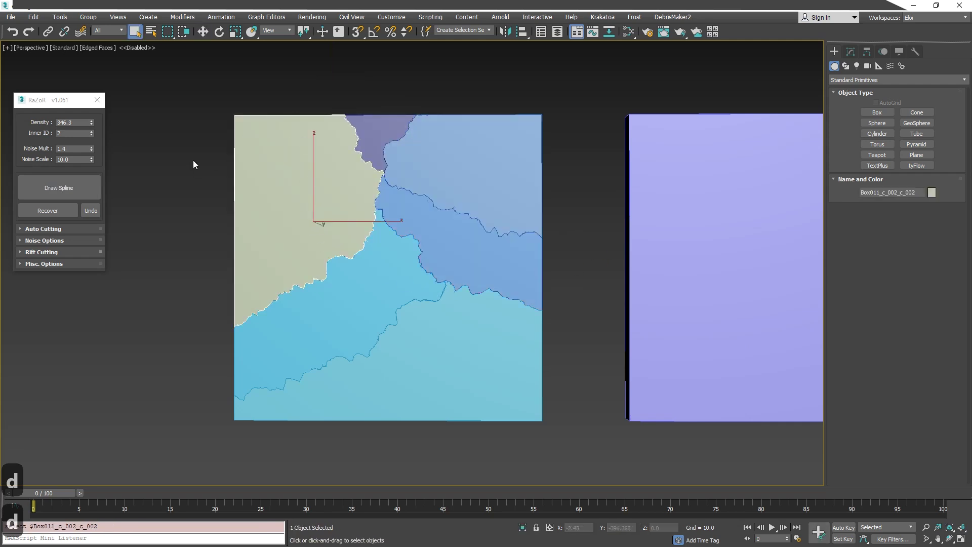
key("d")
mouse_move(193, 165)
left_mouse_down()
mouse_move(276, 191)
mouse_move(308, 351)
left_mouse_up()
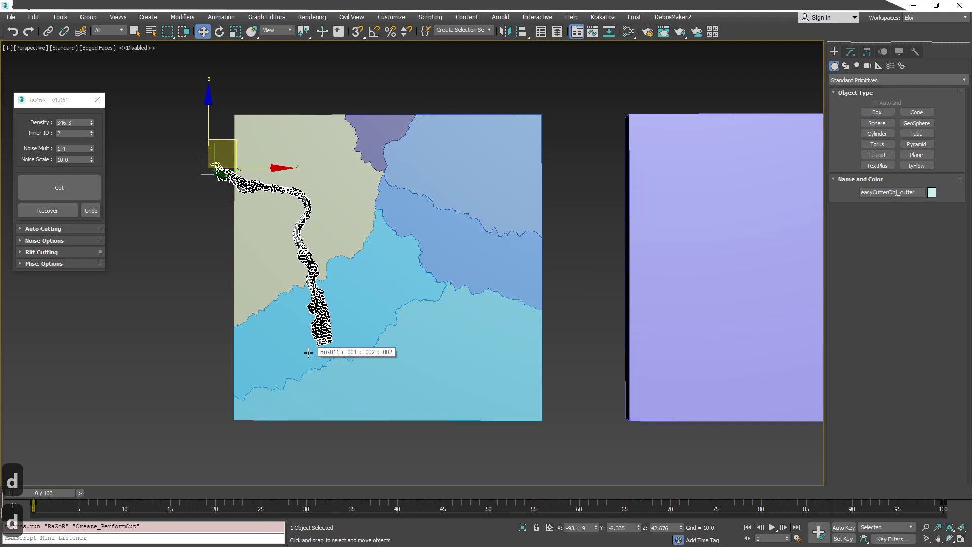
Rotate the new left-edge fragment, inspect its noisy cut faces with edged faces off, and undo the rotation
left_click(274, 240)
key("e")
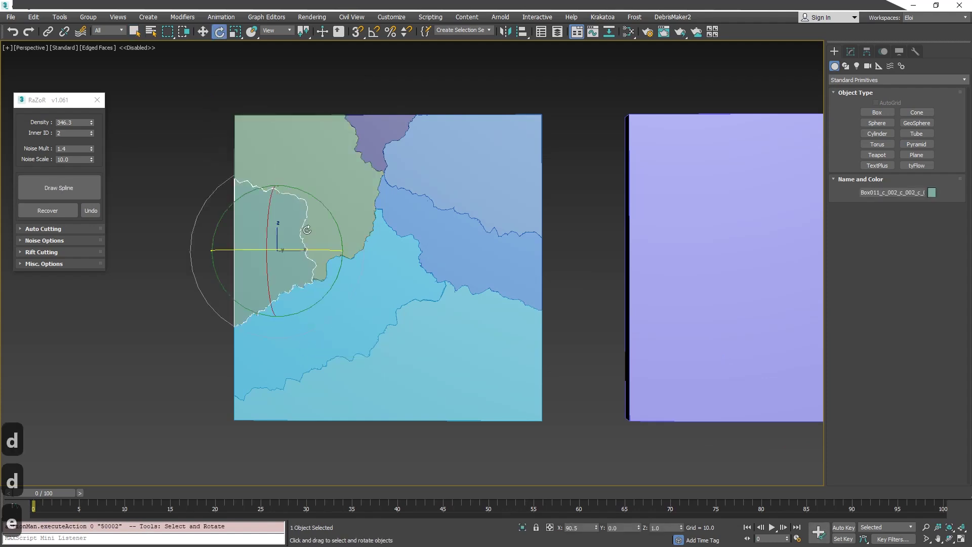
left_click_drag(307, 230, 256, 241)
scroll(266, 256, "up", 4)
key("F4")
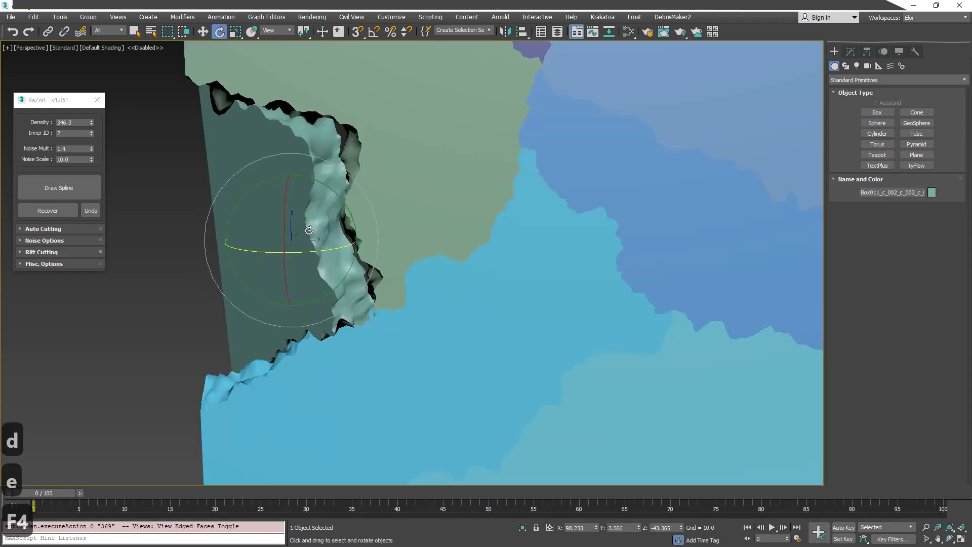
scroll(298, 259, "down", 4)
middle_click_drag(308, 231, 249, 260)
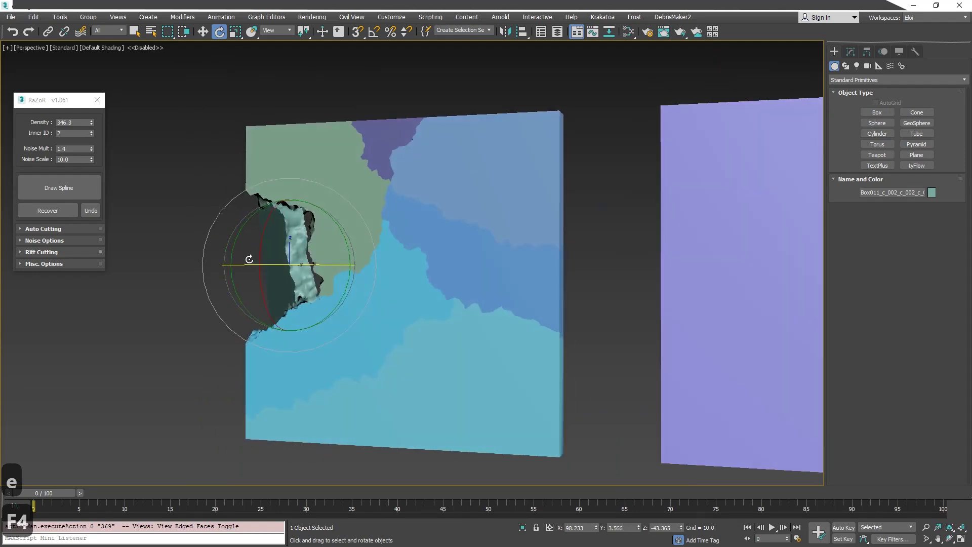
key("ctrl+z")
Select the blue fragment below the diagonal crack and split off its central part with a freehand cut
left_click(368, 316)
middle_click_drag(368, 316, 395, 307, "alt")
key("e")
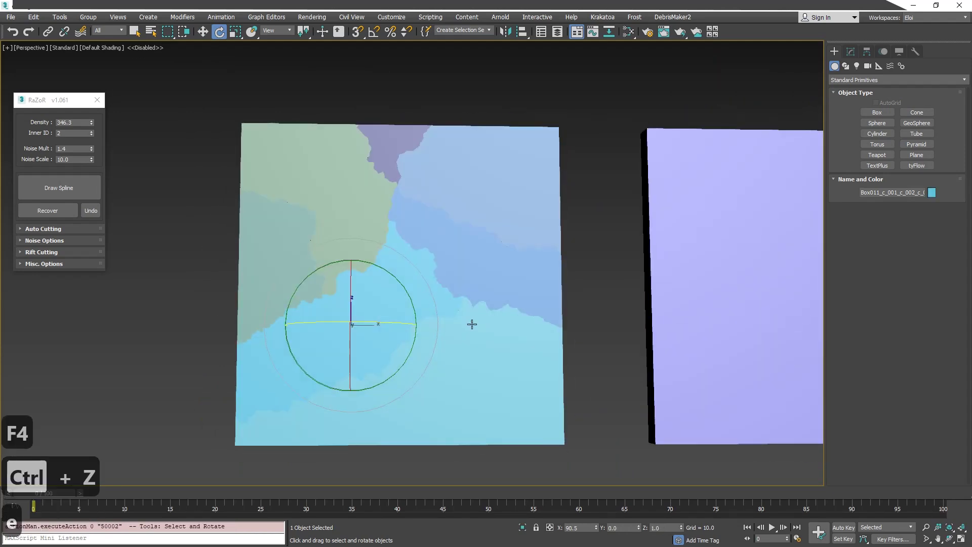
key("d")
mouse_move(447, 344)
left_mouse_down()
mouse_move(398, 314)
mouse_move(314, 226)
left_mouse_up()
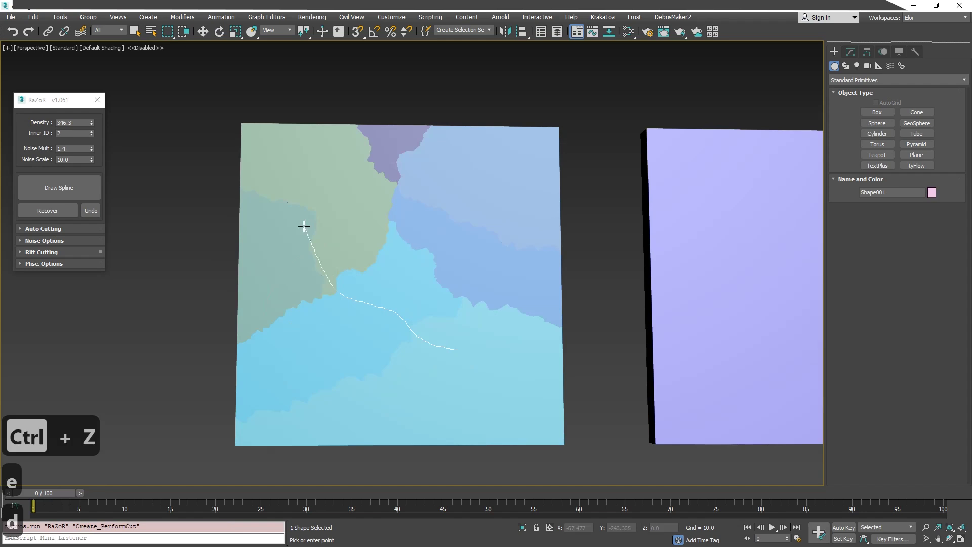
key("d")
Select the small pink central fragment and split it with a diagonal freehand cut
left_click(411, 273)
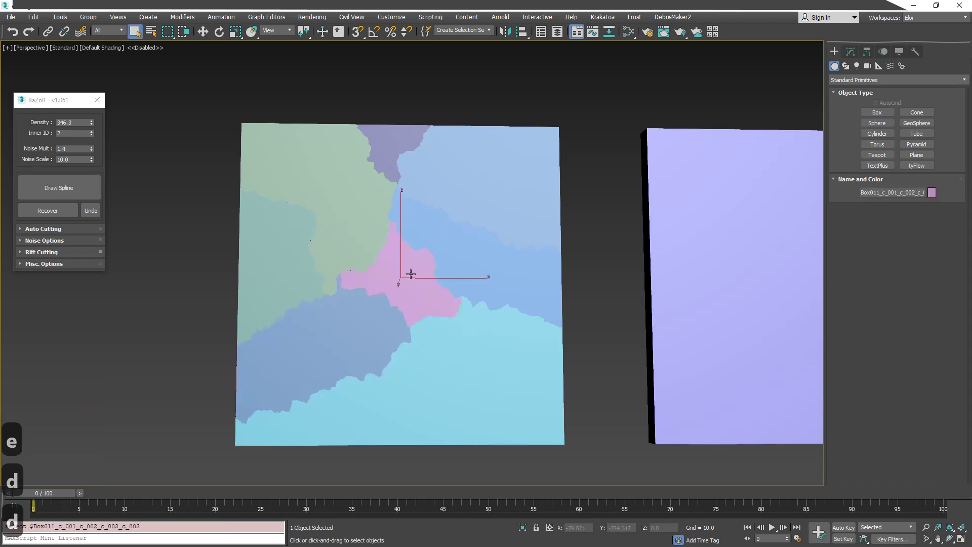
middle_click_drag(411, 274, 413, 280, "alt")
key("d")
left_click_drag(463, 238, 326, 332)
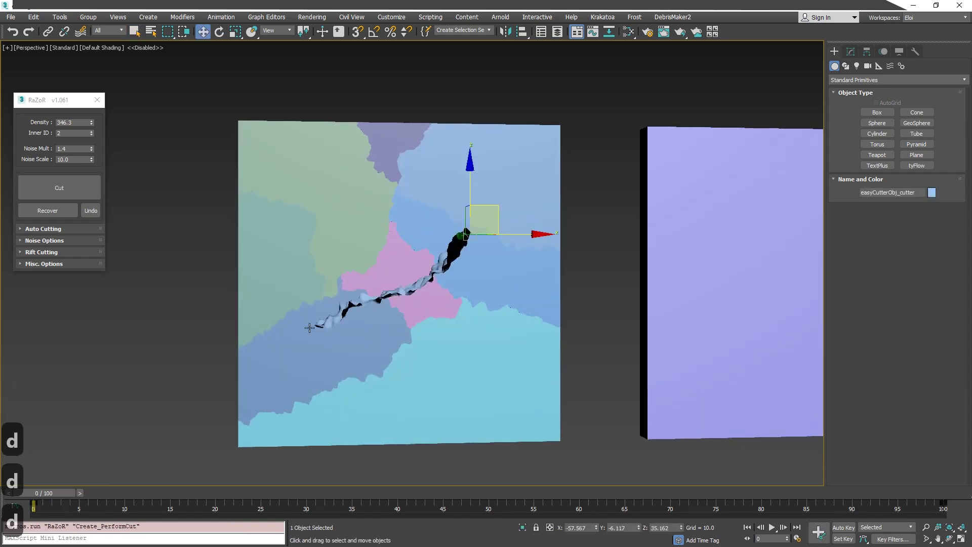
key("d")
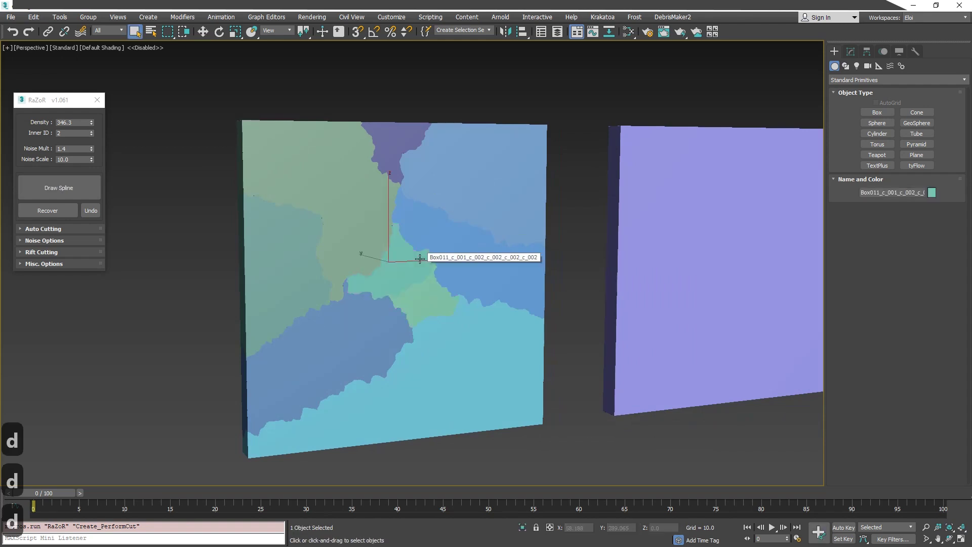
Cut the lower-left fragment with two more freehand lines, one roughly vertical and one roughly horizontal
key("d")
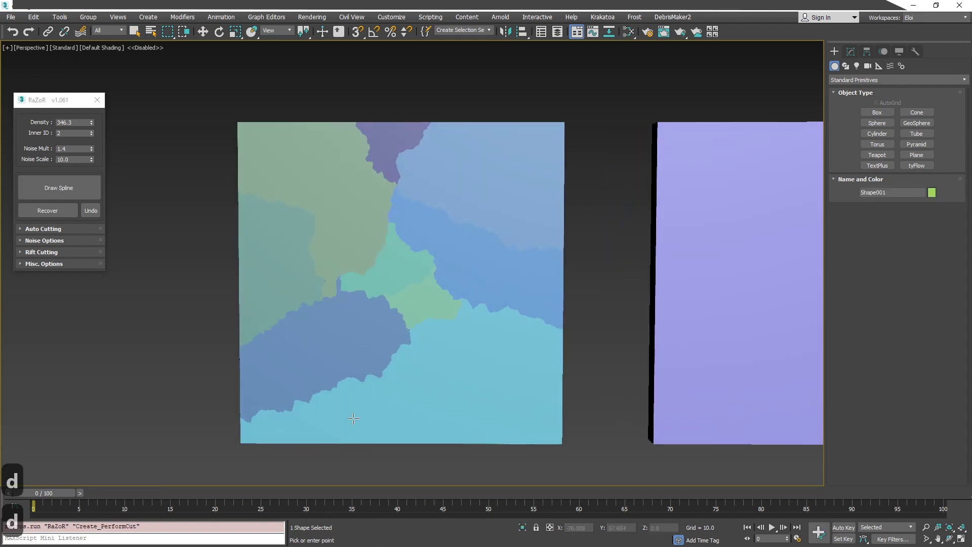
left_click_drag(357, 314, 390, 251)
key("d")
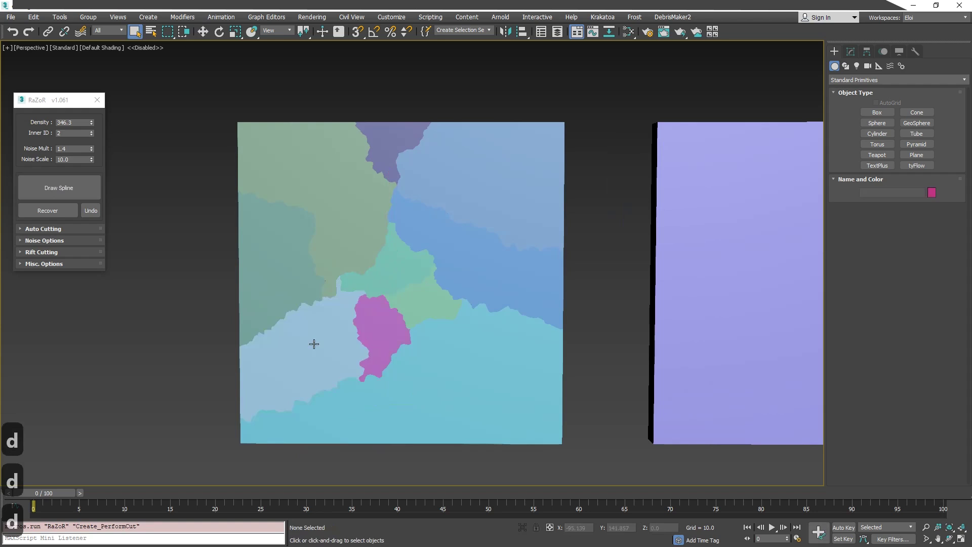
mouse_move(401, 322)
left_mouse_down()
mouse_move(303, 318)
mouse_move(250, 271)
left_mouse_up()
key("d")
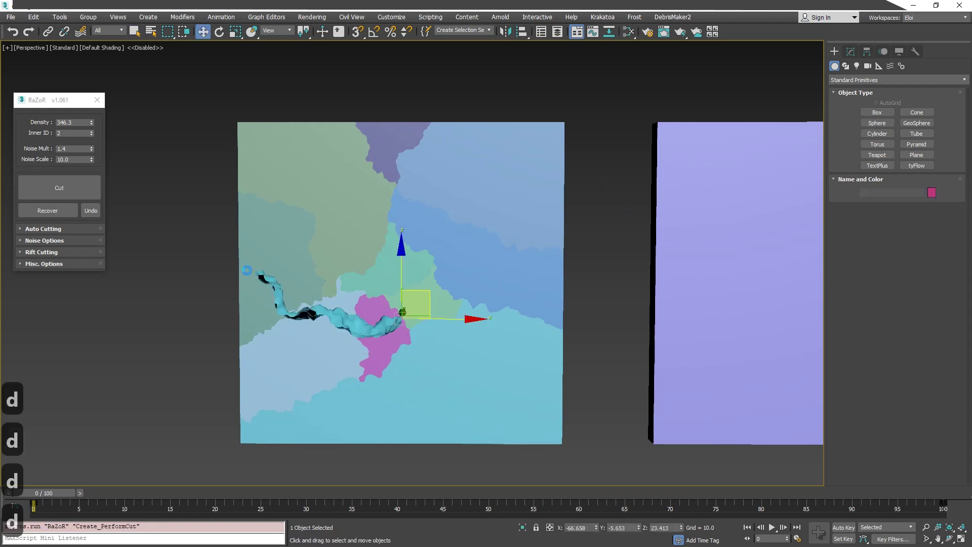
Select the uncut wall beside the fractured one and set the shaded display to Material Color
middle_click_drag(473, 282, 180, 266)
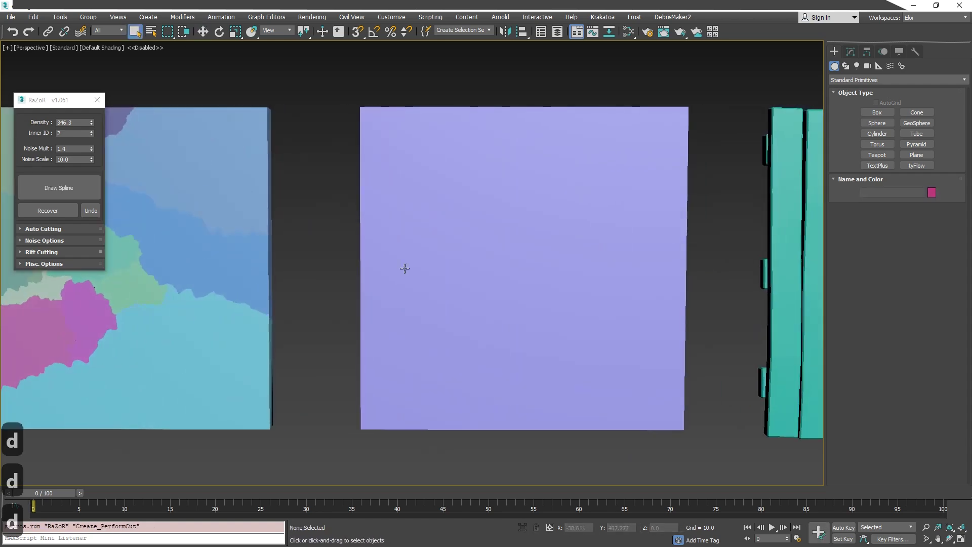
left_click(404, 268)
left_click(899, 51)
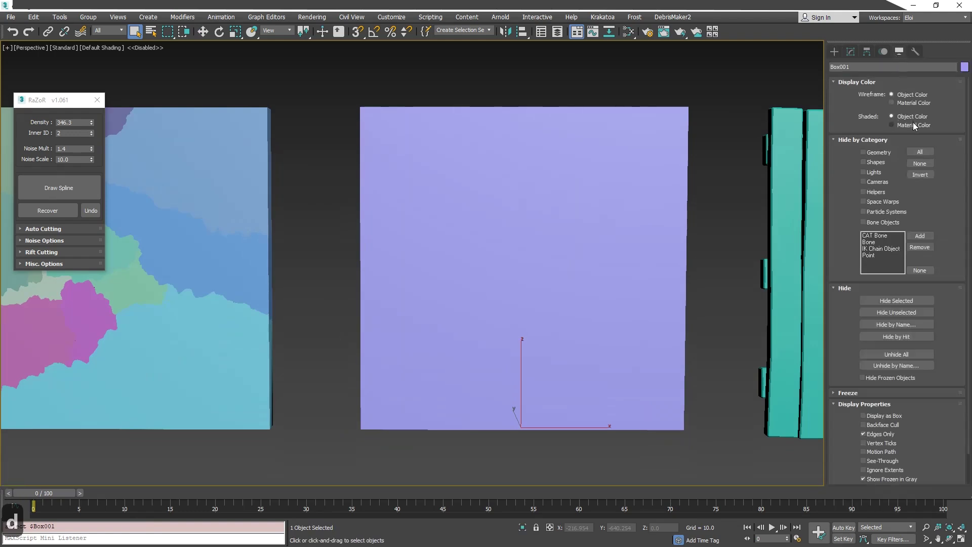
left_click(914, 125)
middle_click_drag(666, 221, 642, 217)
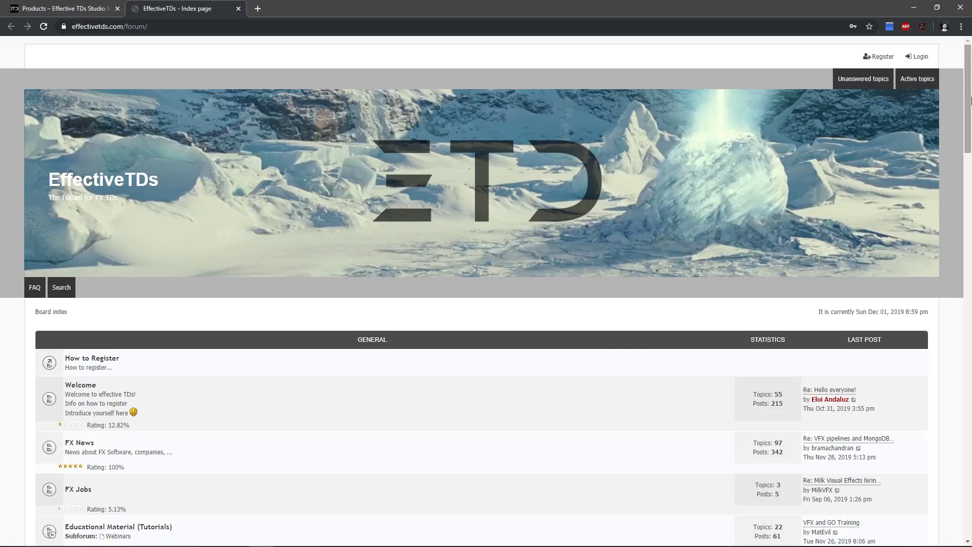
Switch to the web browser and look through the EffectiveTDs forum index
left_click_drag(969, 99, 969, 289)
left_click_drag(968, 342, 970, 77)
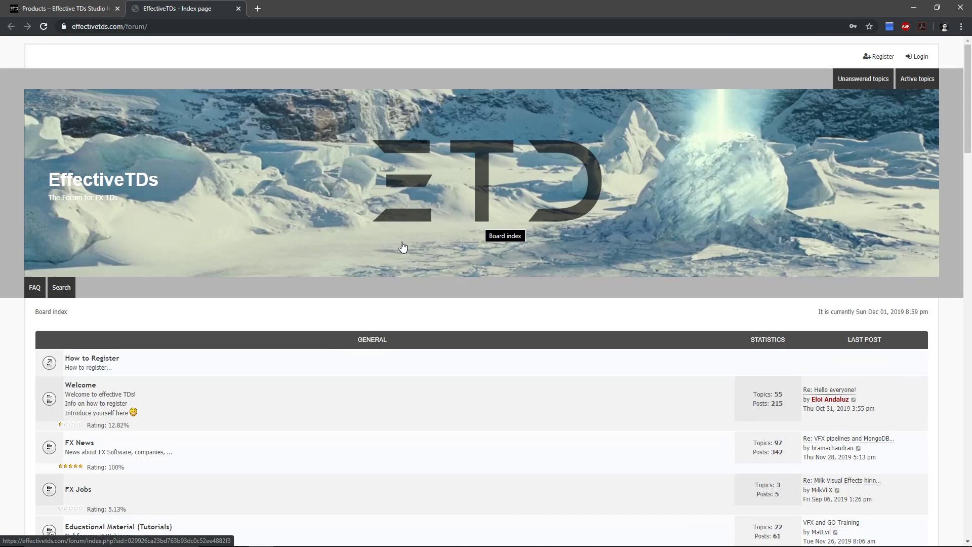